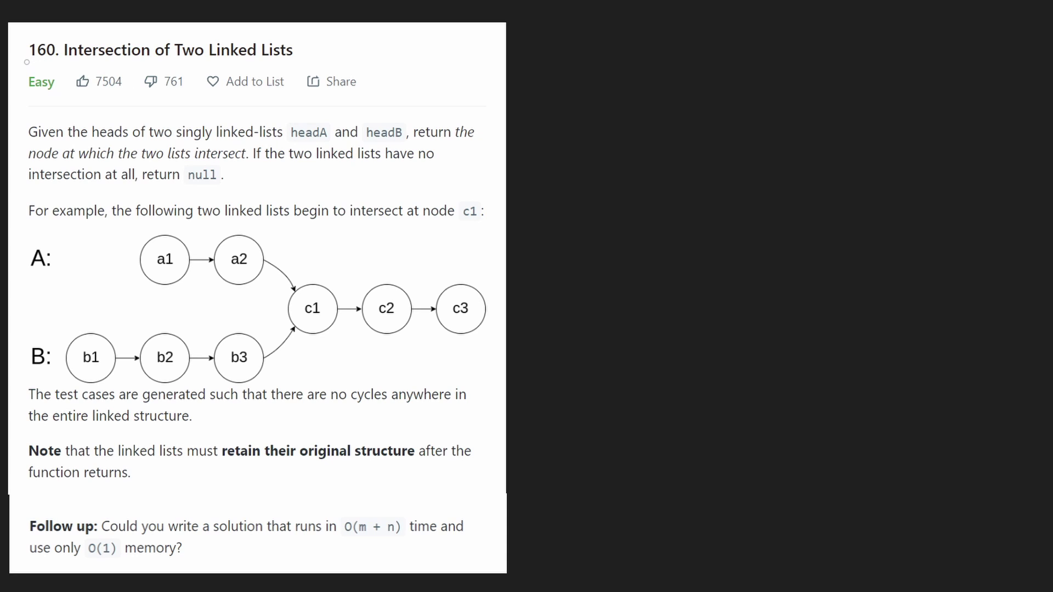
Underline the problem title, description, headA and the phrase 'two lists intersect'
{"action": "left_click_drag", "start_coordinate": [25, 64], "coordinate": [292, 62]}
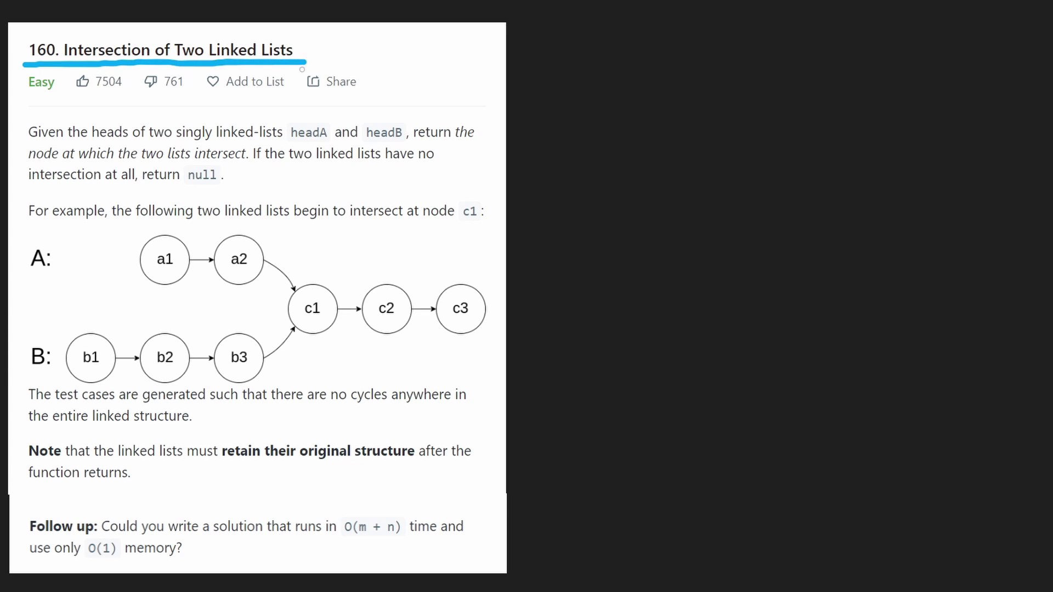
{"action": "mouse_move", "coordinate": [473, 505]}
{"action": "left_mouse_down"}
{"action": "mouse_move", "coordinate": [59, 502]}
{"action": "mouse_move", "coordinate": [89, 565]}
{"action": "mouse_move", "coordinate": [267, 567]}
{"action": "mouse_move", "coordinate": [479, 547]}
{"action": "mouse_move", "coordinate": [477, 505]}
{"action": "left_mouse_up"}
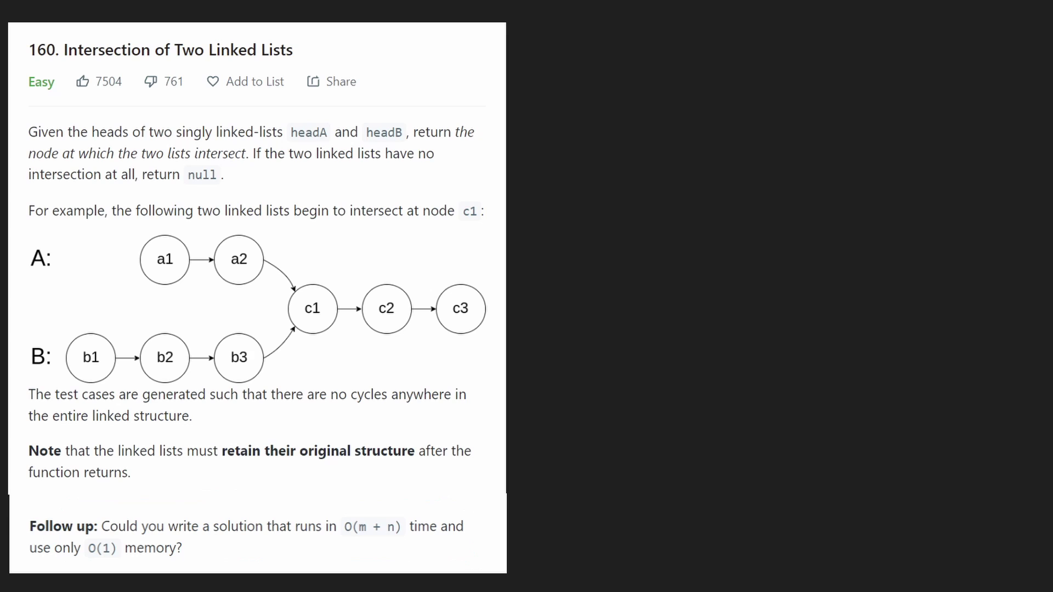
{"action": "left_click_drag", "start_coordinate": [179, 140], "coordinate": [404, 141]}
{"action": "left_click_drag", "start_coordinate": [307, 142], "coordinate": [419, 145]}
{"action": "left_click_drag", "start_coordinate": [136, 165], "coordinate": [253, 167]}
Outline the diagram, circle c1, and add arrows marking c1, the A/B labels, a1 and b1
{"action": "mouse_move", "coordinate": [486, 229]}
{"action": "left_mouse_down"}
{"action": "mouse_move", "coordinate": [159, 234]}
{"action": "mouse_move", "coordinate": [49, 276]}
{"action": "mouse_move", "coordinate": [82, 383]}
{"action": "mouse_move", "coordinate": [431, 385]}
{"action": "mouse_move", "coordinate": [498, 223]}
{"action": "left_mouse_up"}
{"action": "mouse_move", "coordinate": [337, 279]}
{"action": "left_mouse_down"}
{"action": "mouse_move", "coordinate": [290, 262]}
{"action": "mouse_move", "coordinate": [304, 352]}
{"action": "mouse_move", "coordinate": [341, 277]}
{"action": "left_mouse_up"}
{"action": "mouse_move", "coordinate": [342, 191]}
{"action": "left_mouse_down"}
{"action": "mouse_move", "coordinate": [323, 275]}
{"action": "mouse_move", "coordinate": [357, 264]}
{"action": "mouse_move", "coordinate": [317, 252]}
{"action": "mouse_move", "coordinate": [344, 265]}
{"action": "mouse_move", "coordinate": [297, 273]}
{"action": "mouse_move", "coordinate": [342, 275]}
{"action": "mouse_move", "coordinate": [356, 238]}
{"action": "mouse_move", "coordinate": [68, 253]}
{"action": "left_mouse_up"}
{"action": "left_click_drag", "start_coordinate": [80, 215], "coordinate": [87, 255]}
{"action": "mouse_move", "coordinate": [311, 333]}
{"action": "left_mouse_down"}
{"action": "mouse_move", "coordinate": [173, 418]}
{"action": "mouse_move", "coordinate": [35, 387]}
{"action": "mouse_move", "coordinate": [63, 390]}
{"action": "left_mouse_up"}
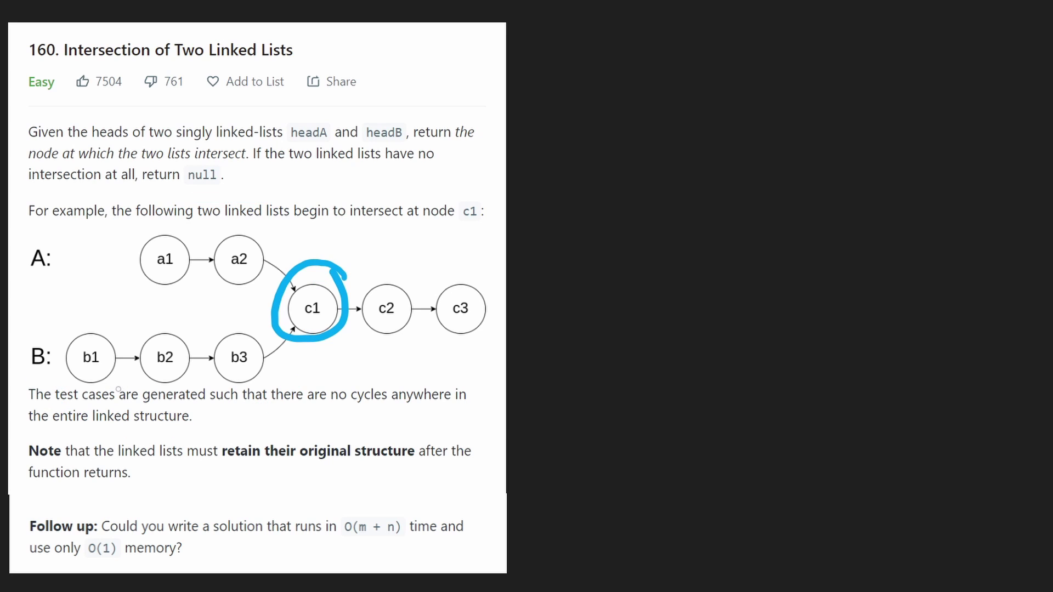
{"action": "mouse_move", "coordinate": [104, 206]}
{"action": "left_mouse_down"}
{"action": "mouse_move", "coordinate": [130, 244]}
{"action": "mouse_move", "coordinate": [135, 225]}
{"action": "left_mouse_up"}
{"action": "mouse_move", "coordinate": [56, 290]}
{"action": "left_mouse_down"}
{"action": "mouse_move", "coordinate": [79, 327]}
{"action": "mouse_move", "coordinate": [84, 311]}
{"action": "left_mouse_up"}
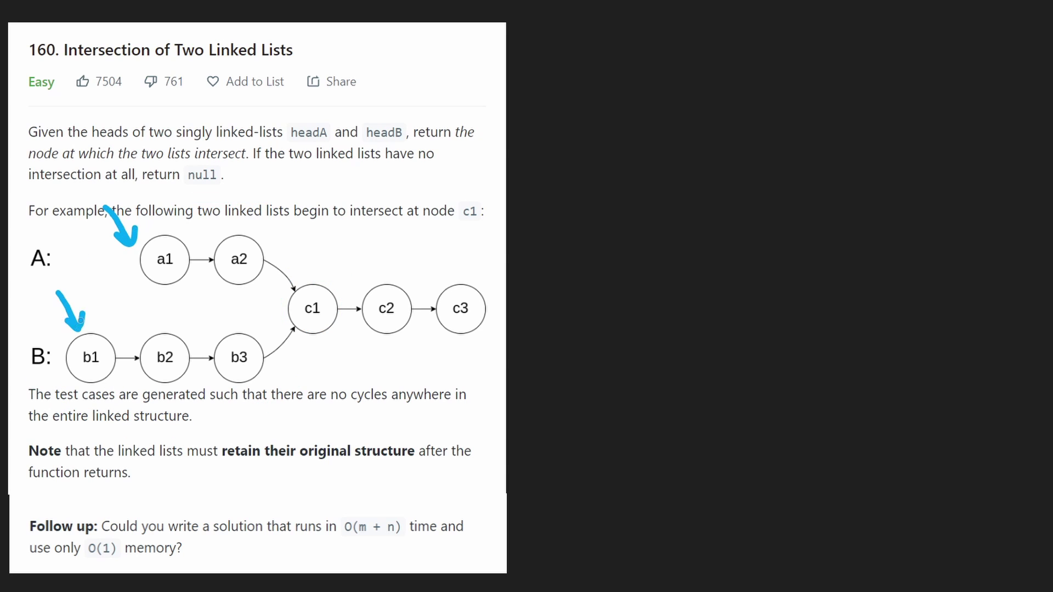
Circle 'retain their original structure', outline lists A and B, and mark the O(1) memory follow-up
{"action": "mouse_move", "coordinate": [420, 438]}
{"action": "left_mouse_down"}
{"action": "mouse_move", "coordinate": [387, 426]}
{"action": "mouse_move", "coordinate": [248, 423]}
{"action": "mouse_move", "coordinate": [411, 494]}
{"action": "mouse_move", "coordinate": [418, 444]}
{"action": "left_mouse_up"}
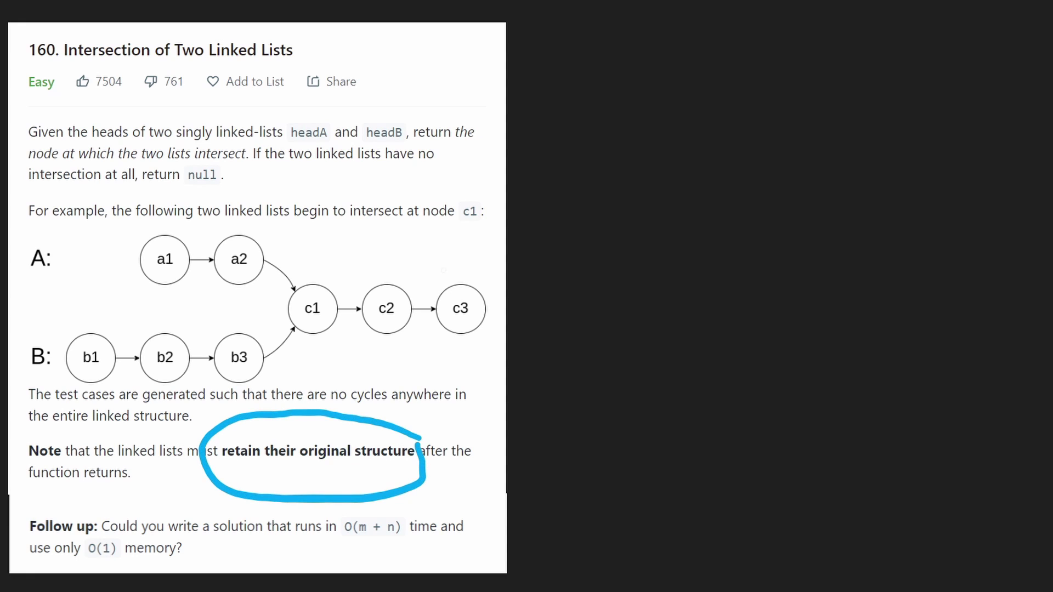
{"action": "mouse_move", "coordinate": [448, 234]}
{"action": "left_mouse_down"}
{"action": "mouse_move", "coordinate": [107, 306]}
{"action": "mouse_move", "coordinate": [341, 339]}
{"action": "left_mouse_up"}
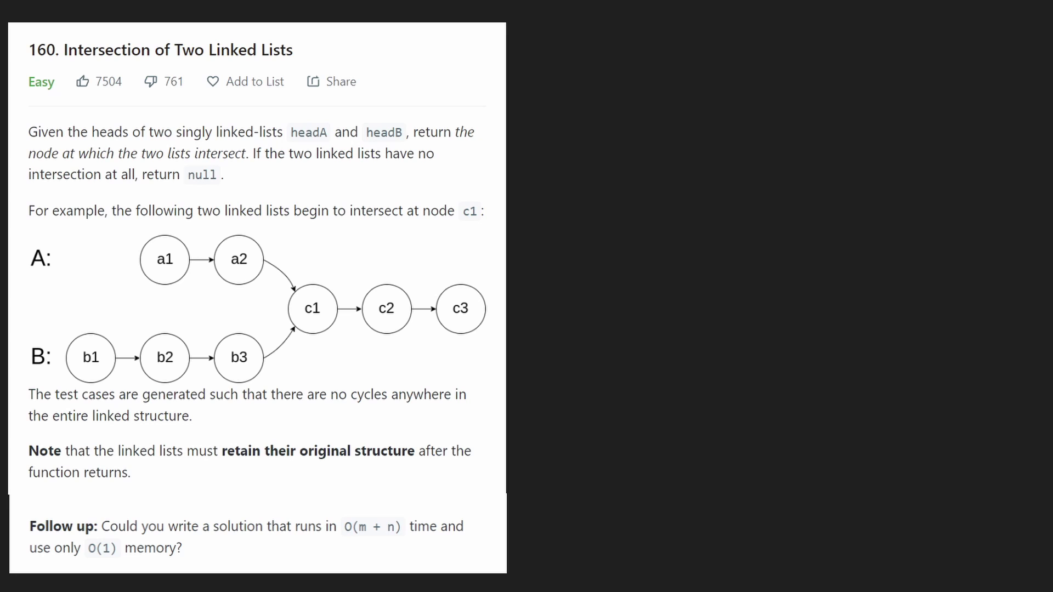
{"action": "mouse_move", "coordinate": [184, 547]}
{"action": "left_mouse_down"}
{"action": "mouse_move", "coordinate": [58, 539]}
{"action": "mouse_move", "coordinate": [182, 568]}
{"action": "mouse_move", "coordinate": [186, 549]}
{"action": "mouse_move", "coordinate": [258, 537]}
{"action": "mouse_move", "coordinate": [209, 564]}
{"action": "left_mouse_up"}
{"action": "left_click_drag", "start_coordinate": [220, 543], "coordinate": [211, 562]}
{"action": "left_click_drag", "start_coordinate": [210, 564], "coordinate": [241, 567]}
Box list A's nodes a1, a2, c1, c2 and c3 in blue
{"action": "left_click_drag", "start_coordinate": [194, 235], "coordinate": [195, 239]}
{"action": "mouse_move", "coordinate": [294, 229]}
{"action": "left_mouse_down"}
{"action": "mouse_move", "coordinate": [205, 231]}
{"action": "mouse_move", "coordinate": [290, 277]}
{"action": "mouse_move", "coordinate": [279, 230]}
{"action": "left_mouse_up"}
{"action": "left_click_drag", "start_coordinate": [58, 243], "coordinate": [76, 239]}
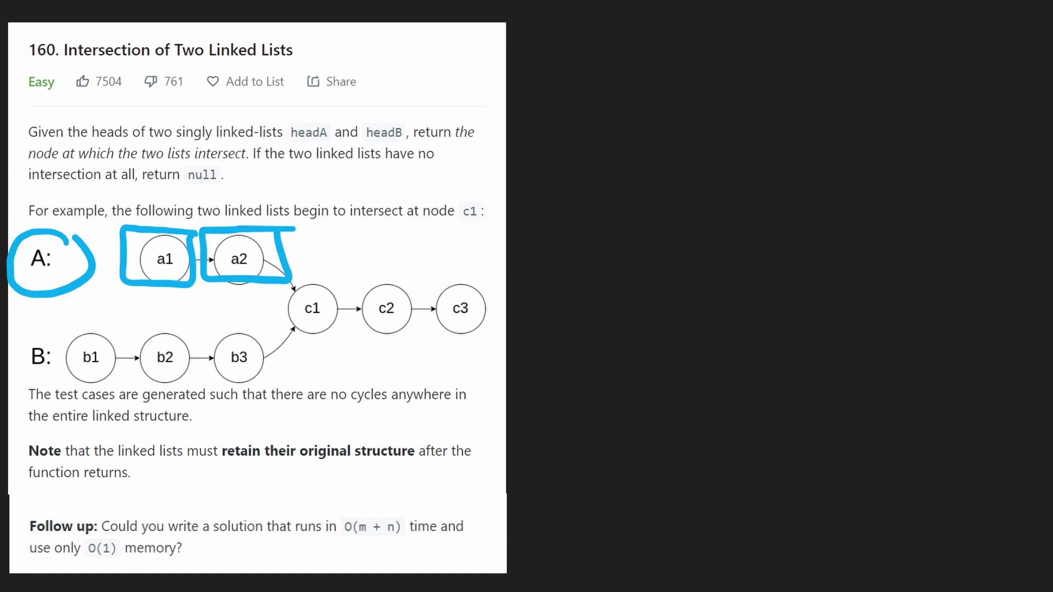
{"action": "left_click_drag", "start_coordinate": [23, 155], "coordinate": [36, 220]}
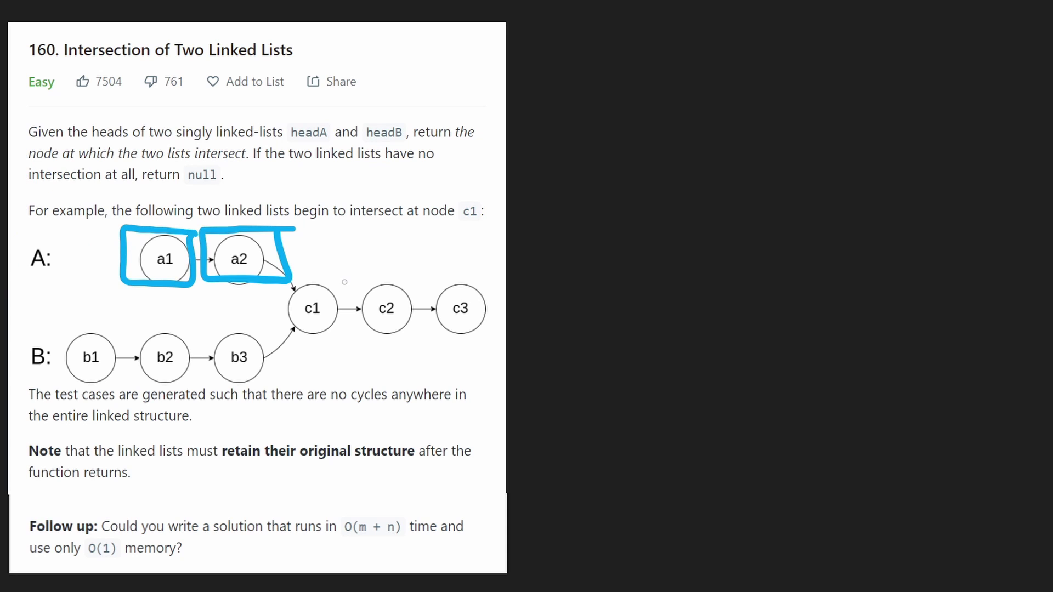
{"action": "mouse_move", "coordinate": [346, 281]}
{"action": "left_mouse_down"}
{"action": "mouse_move", "coordinate": [296, 280]}
{"action": "mouse_move", "coordinate": [354, 341]}
{"action": "left_mouse_up"}
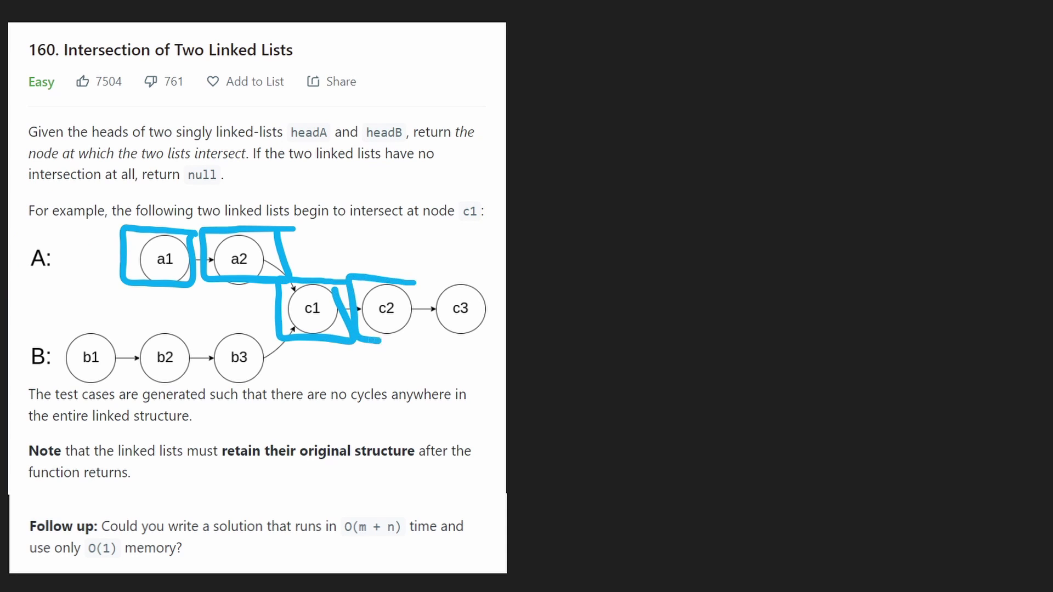
{"action": "left_click_drag", "start_coordinate": [416, 280], "coordinate": [411, 293]}
{"action": "mouse_move", "coordinate": [517, 280]}
{"action": "left_mouse_down"}
{"action": "mouse_move", "coordinate": [445, 355]}
{"action": "mouse_move", "coordinate": [503, 285]}
{"action": "left_mouse_up"}
{"action": "left_click_drag", "start_coordinate": [587, 185], "coordinate": [590, 232]}
Write 'HashSet' beside the diagram
{"action": "mouse_move", "coordinate": [608, 186]}
{"action": "left_mouse_down"}
{"action": "mouse_move", "coordinate": [609, 227]}
{"action": "mouse_move", "coordinate": [614, 207]}
{"action": "left_mouse_up"}
{"action": "mouse_move", "coordinate": [619, 202]}
{"action": "left_mouse_down"}
{"action": "mouse_move", "coordinate": [627, 211]}
{"action": "mouse_move", "coordinate": [664, 195]}
{"action": "left_mouse_up"}
{"action": "mouse_move", "coordinate": [663, 196]}
{"action": "left_mouse_down"}
{"action": "mouse_move", "coordinate": [645, 219]}
{"action": "mouse_move", "coordinate": [701, 216]}
{"action": "left_mouse_up"}
{"action": "mouse_move", "coordinate": [731, 168]}
{"action": "left_mouse_down"}
{"action": "mouse_move", "coordinate": [716, 215]}
{"action": "mouse_move", "coordinate": [788, 212]}
{"action": "left_mouse_up"}
{"action": "left_click_drag", "start_coordinate": [774, 196], "coordinate": [826, 192]}
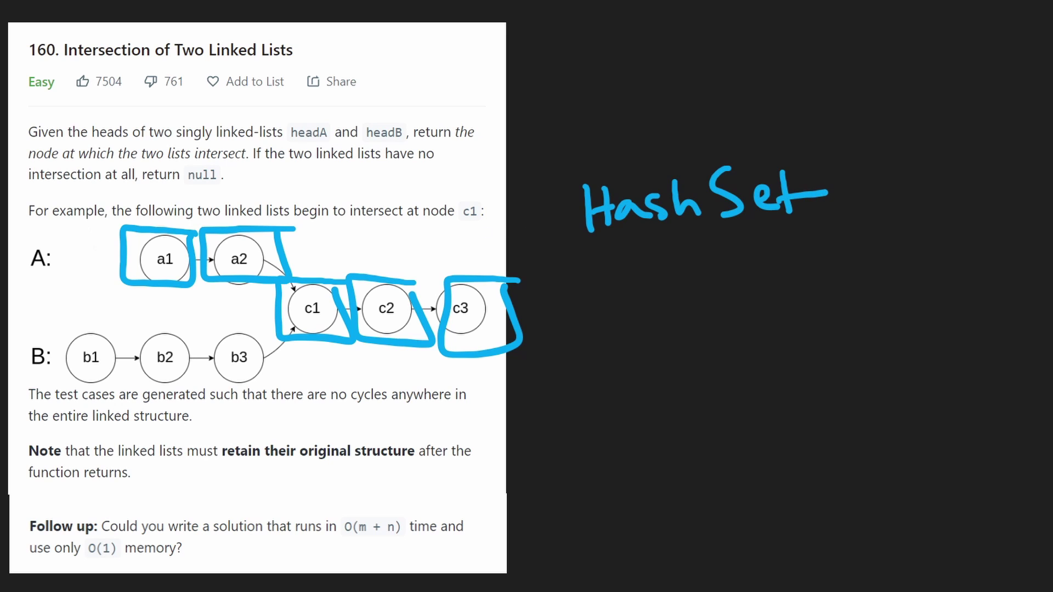
Remove a trial circle on the A label and an arrow under b1
{"action": "mouse_move", "coordinate": [96, 247]}
{"action": "left_mouse_down"}
{"action": "mouse_move", "coordinate": [3, 248]}
{"action": "mouse_move", "coordinate": [100, 249]}
{"action": "left_mouse_up"}
{"action": "key", "text": "ctrl+z"}
{"action": "left_click_drag", "start_coordinate": [85, 454], "coordinate": [87, 378]}
{"action": "mouse_move", "coordinate": [87, 379]}
{"action": "left_mouse_down"}
{"action": "mouse_move", "coordinate": [106, 403]}
{"action": "mouse_move", "coordinate": [86, 395]}
{"action": "left_mouse_up"}
{"action": "key", "text": "ctrl+z"}
Circle b1 in magenta, discarding trial arrows and a stray mark near b2
{"action": "mouse_move", "coordinate": [119, 346]}
{"action": "left_mouse_down"}
{"action": "mouse_move", "coordinate": [41, 366]}
{"action": "mouse_move", "coordinate": [114, 339]}
{"action": "left_mouse_up"}
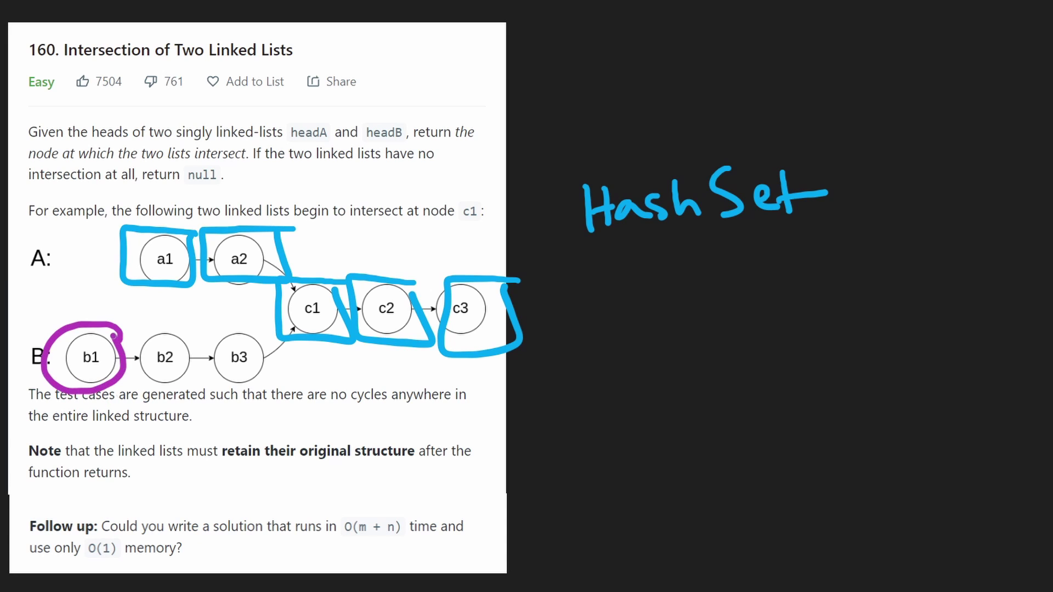
{"action": "mouse_move", "coordinate": [103, 380]}
{"action": "left_mouse_down"}
{"action": "mouse_move", "coordinate": [113, 434]}
{"action": "mouse_move", "coordinate": [674, 274]}
{"action": "mouse_move", "coordinate": [698, 284]}
{"action": "mouse_move", "coordinate": [683, 278]}
{"action": "left_mouse_up"}
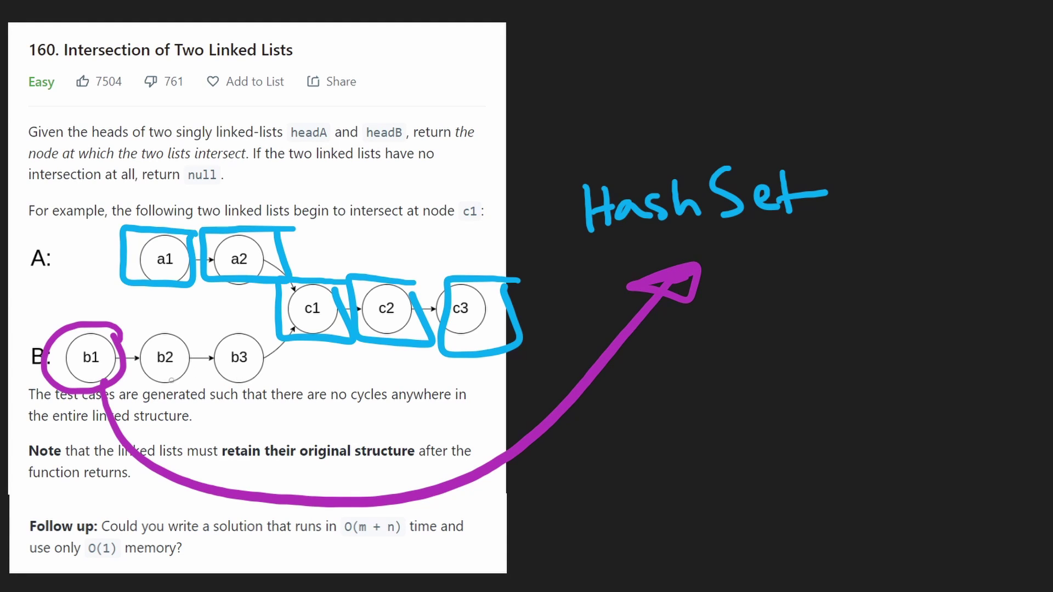
{"action": "key", "text": "ctrl+z"}
{"action": "mouse_move", "coordinate": [80, 262]}
{"action": "left_mouse_down"}
{"action": "mouse_move", "coordinate": [78, 309]}
{"action": "mouse_move", "coordinate": [92, 285]}
{"action": "left_mouse_up"}
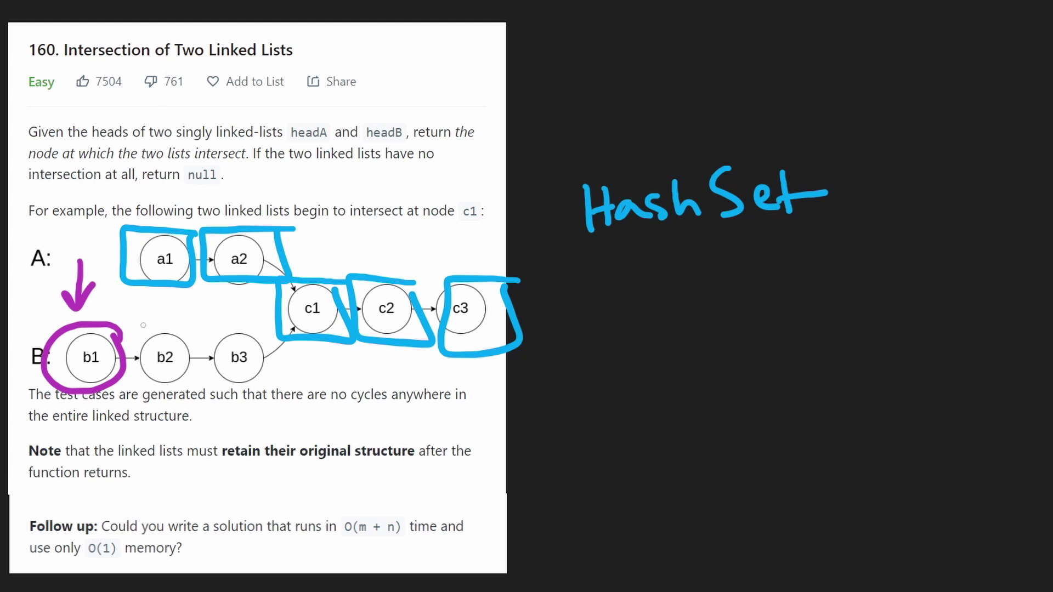
{"action": "key", "text": "ctrl+z"}
{"action": "key", "text": "ctrl+z"}
{"action": "mouse_move", "coordinate": [158, 295]}
{"action": "left_mouse_down"}
{"action": "mouse_move", "coordinate": [150, 327]}
{"action": "mouse_move", "coordinate": [163, 314]}
{"action": "mouse_move", "coordinate": [191, 333]}
{"action": "left_mouse_up"}
{"action": "key", "text": "ctrl+z"}
{"action": "key", "text": "ctrl+z"}
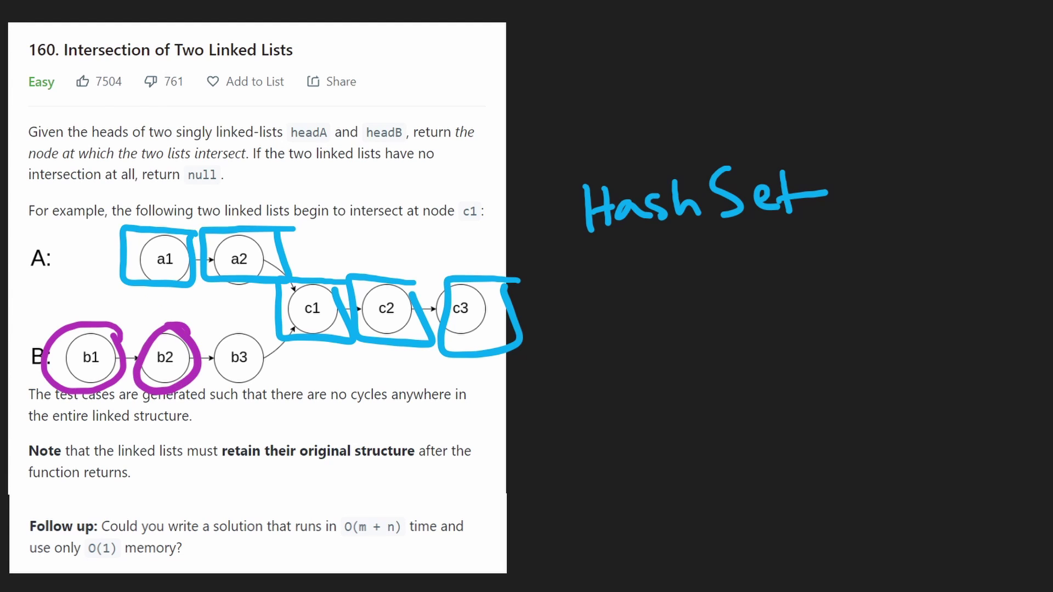
Circle b3 and c1 in magenta and add an arrow pointing at c1 from the right
{"action": "mouse_move", "coordinate": [257, 332]}
{"action": "left_mouse_down"}
{"action": "mouse_move", "coordinate": [265, 346]}
{"action": "mouse_move", "coordinate": [260, 334]}
{"action": "left_mouse_up"}
{"action": "mouse_move", "coordinate": [337, 278]}
{"action": "left_mouse_down"}
{"action": "mouse_move", "coordinate": [339, 349]}
{"action": "mouse_move", "coordinate": [337, 278]}
{"action": "left_mouse_up"}
{"action": "mouse_move", "coordinate": [311, 359]}
{"action": "left_mouse_down"}
{"action": "mouse_move", "coordinate": [688, 260]}
{"action": "mouse_move", "coordinate": [660, 288]}
{"action": "mouse_move", "coordinate": [672, 286]}
{"action": "left_mouse_up"}
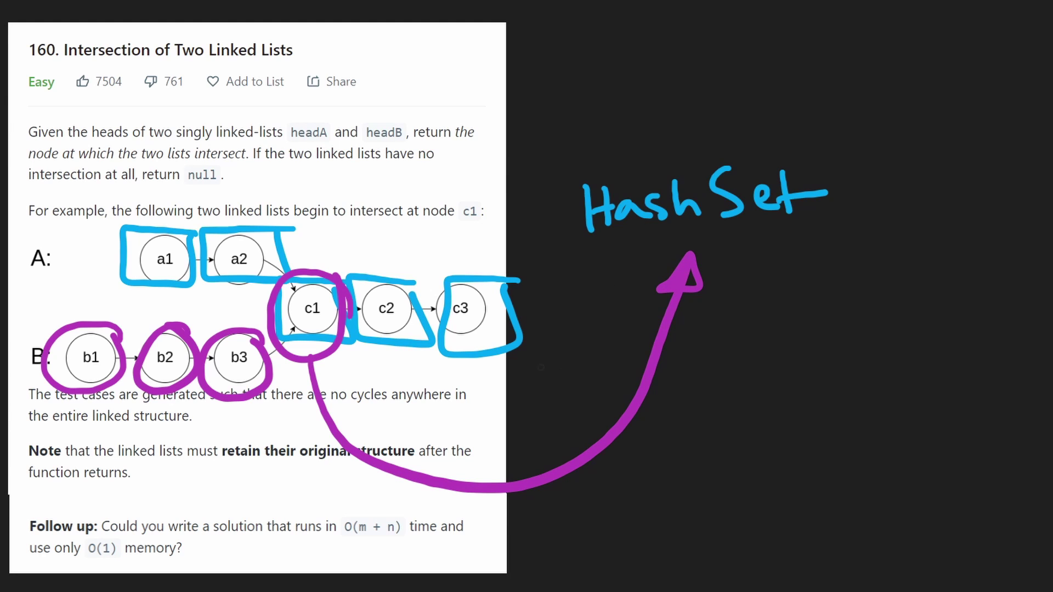
{"action": "key", "text": "ctrl+z"}
{"action": "mouse_move", "coordinate": [717, 385]}
{"action": "left_mouse_down"}
{"action": "mouse_move", "coordinate": [353, 388]}
{"action": "mouse_move", "coordinate": [332, 363]}
{"action": "mouse_move", "coordinate": [345, 393]}
{"action": "mouse_move", "coordinate": [346, 369]}
{"action": "left_mouse_up"}
Remove the extra magenta arrows, the c1 circle and a large loop around the nodes
{"action": "left_click_drag", "start_coordinate": [382, 175], "coordinate": [332, 245]}
{"action": "mouse_move", "coordinate": [329, 223]}
{"action": "left_mouse_down"}
{"action": "mouse_move", "coordinate": [332, 247]}
{"action": "mouse_move", "coordinate": [353, 236]}
{"action": "left_mouse_up"}
{"action": "key", "text": "ctrl+z"}
{"action": "key", "text": "ctrl+z"}
{"action": "key", "text": "ctrl+z"}
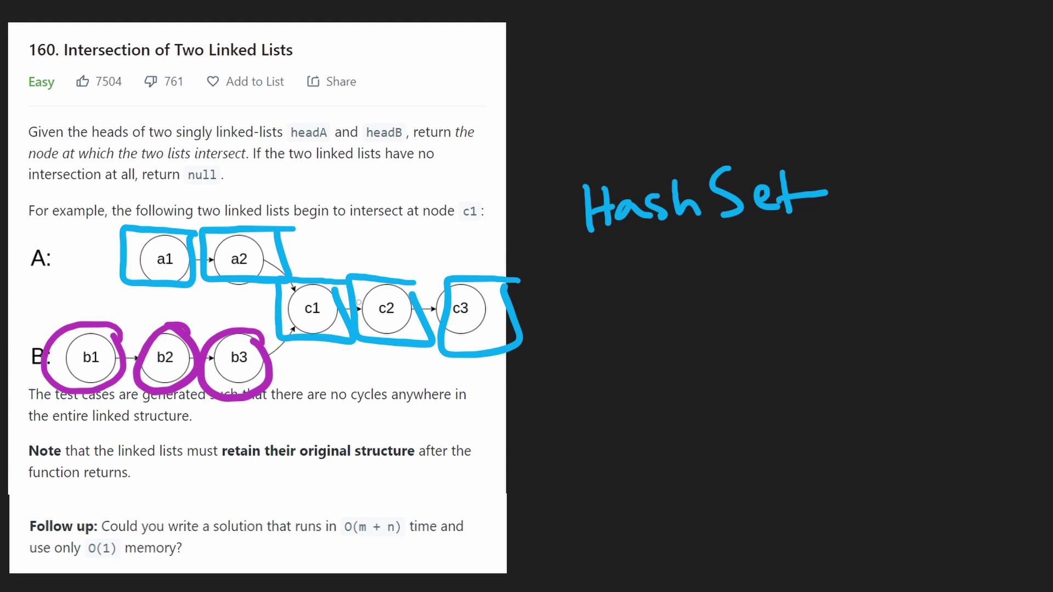
{"action": "mouse_move", "coordinate": [473, 235]}
{"action": "left_mouse_down"}
{"action": "mouse_move", "coordinate": [101, 251]}
{"action": "mouse_move", "coordinate": [202, 321]}
{"action": "mouse_move", "coordinate": [530, 232]}
{"action": "mouse_move", "coordinate": [431, 226]}
{"action": "left_mouse_up"}
{"action": "key", "text": "ctrl+z"}
Discard the handwritten 'NuLL' and b3 circle, then underline 'HashSet'
{"action": "mouse_move", "coordinate": [644, 362]}
{"action": "left_mouse_down"}
{"action": "mouse_move", "coordinate": [638, 317]}
{"action": "mouse_move", "coordinate": [705, 303]}
{"action": "mouse_move", "coordinate": [731, 339]}
{"action": "mouse_move", "coordinate": [786, 333]}
{"action": "left_mouse_up"}
{"action": "mouse_move", "coordinate": [814, 276]}
{"action": "left_mouse_down"}
{"action": "mouse_move", "coordinate": [765, 399]}
{"action": "mouse_move", "coordinate": [847, 317]}
{"action": "left_mouse_up"}
{"action": "key", "text": "ctrl+z"}
{"action": "key", "text": "ctrl+z"}
{"action": "key", "text": "ctrl+z"}
{"action": "key", "text": "ctrl+z"}
{"action": "key", "text": "ctrl+z"}
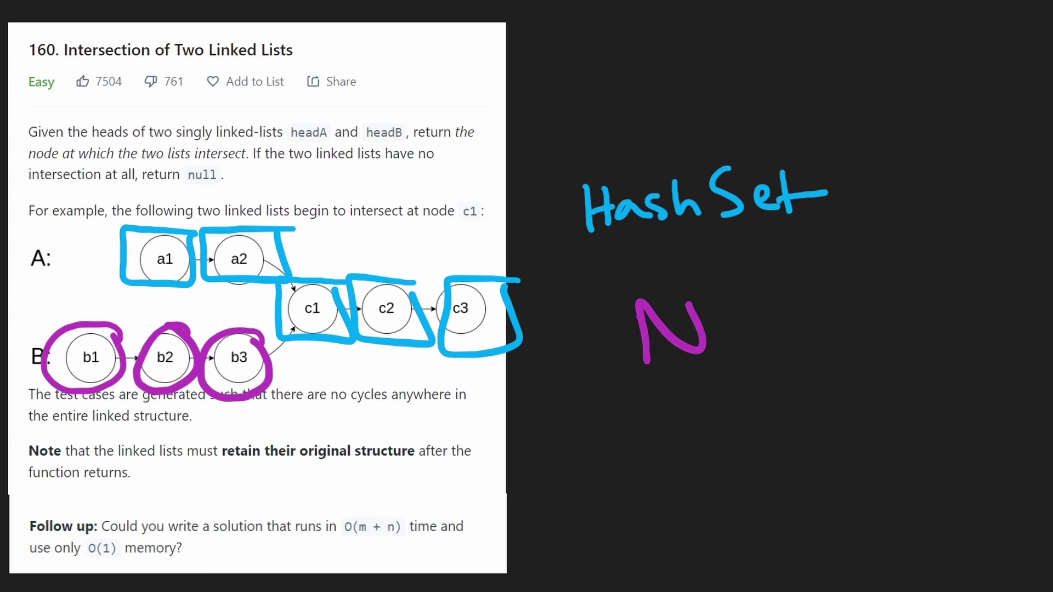
{"action": "key", "text": "ctrl+z"}
{"action": "key", "text": "ctrl+z"}
{"action": "key", "text": "ctrl+z"}
{"action": "left_click_drag", "start_coordinate": [553, 254], "coordinate": [831, 241]}
{"action": "key", "text": "ctrl+z"}
{"action": "key", "text": "ctrl+z"}
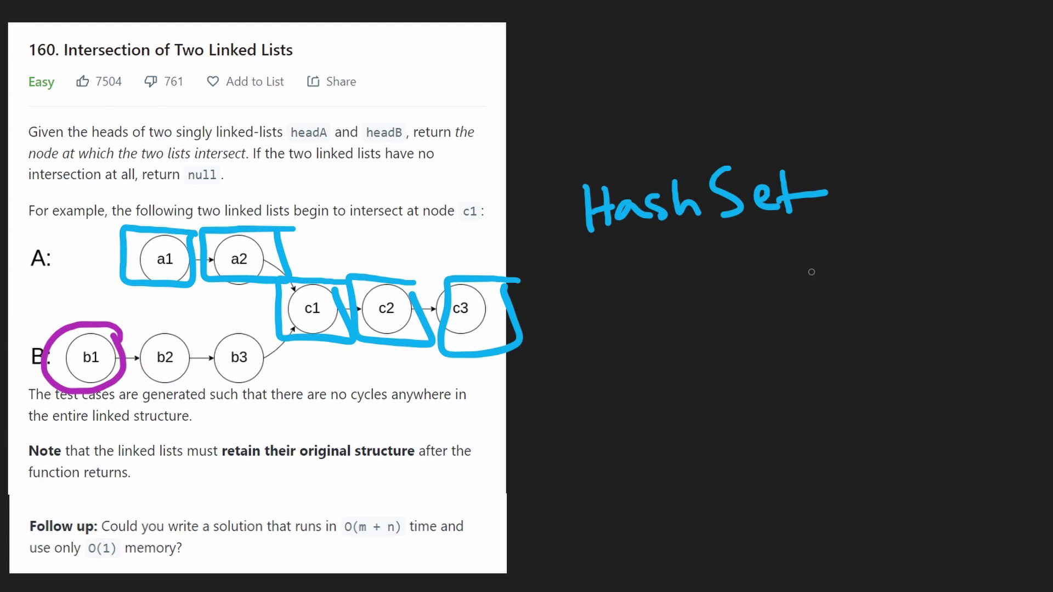
{"action": "key", "text": "ctrl+z"}
{"action": "key", "text": "ctrl+z"}
{"action": "key", "text": "ctrl+z"}
{"action": "key", "text": "ctrl+z"}
{"action": "key", "text": "ctrl+z"}
{"action": "key", "text": "ctrl+z"}
{"action": "key", "text": "ctrl+z"}
{"action": "key", "text": "ctrl+z"}
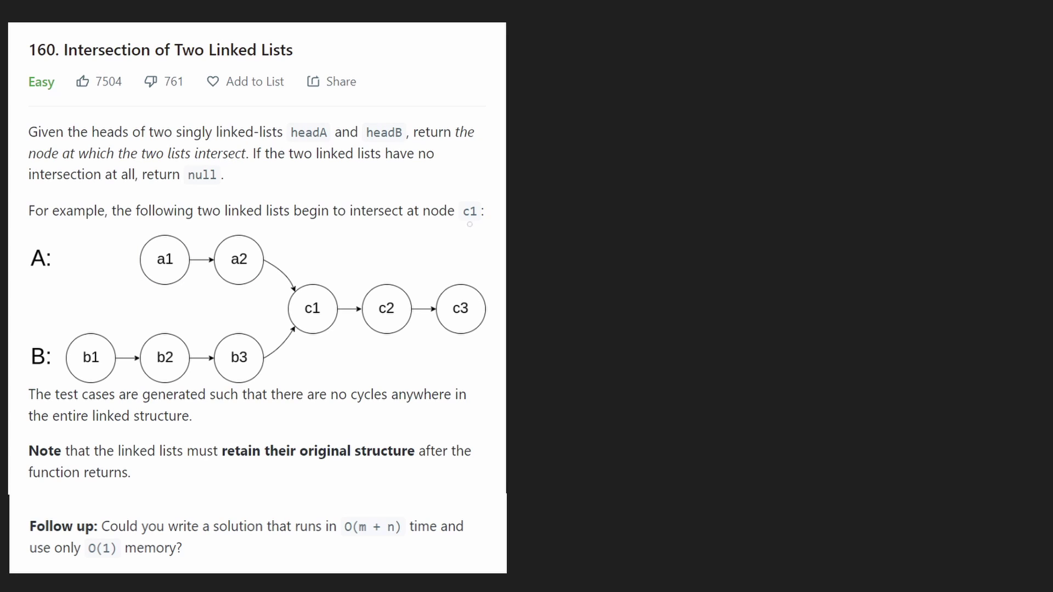
Discard trial outlines and loops around the diagram, list A and list B
{"action": "mouse_move", "coordinate": [485, 223]}
{"action": "left_mouse_down"}
{"action": "mouse_move", "coordinate": [45, 394]}
{"action": "mouse_move", "coordinate": [492, 222]}
{"action": "left_mouse_up"}
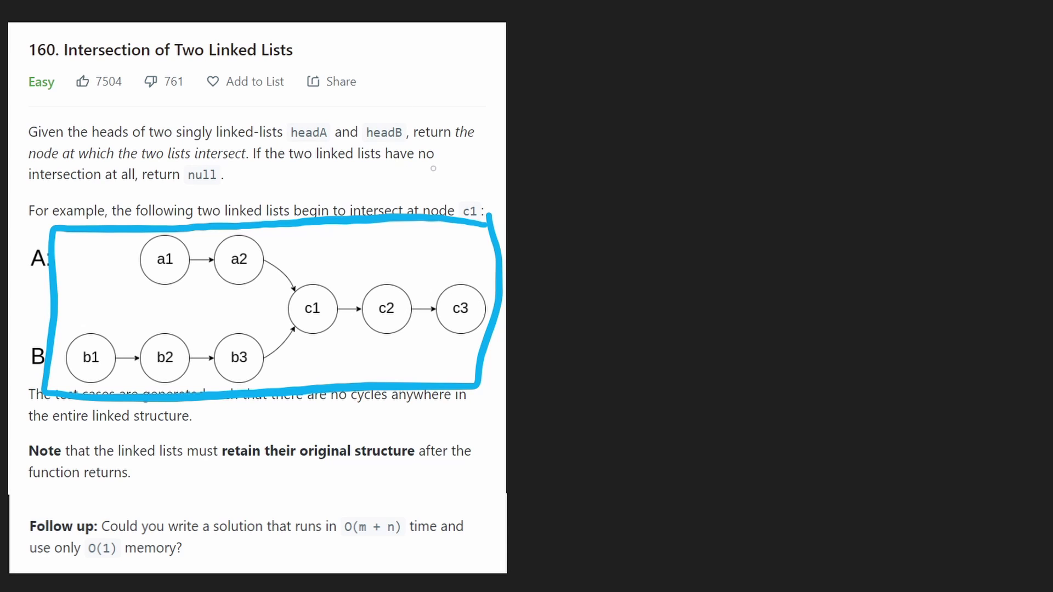
{"action": "key", "text": "ctrl+z"}
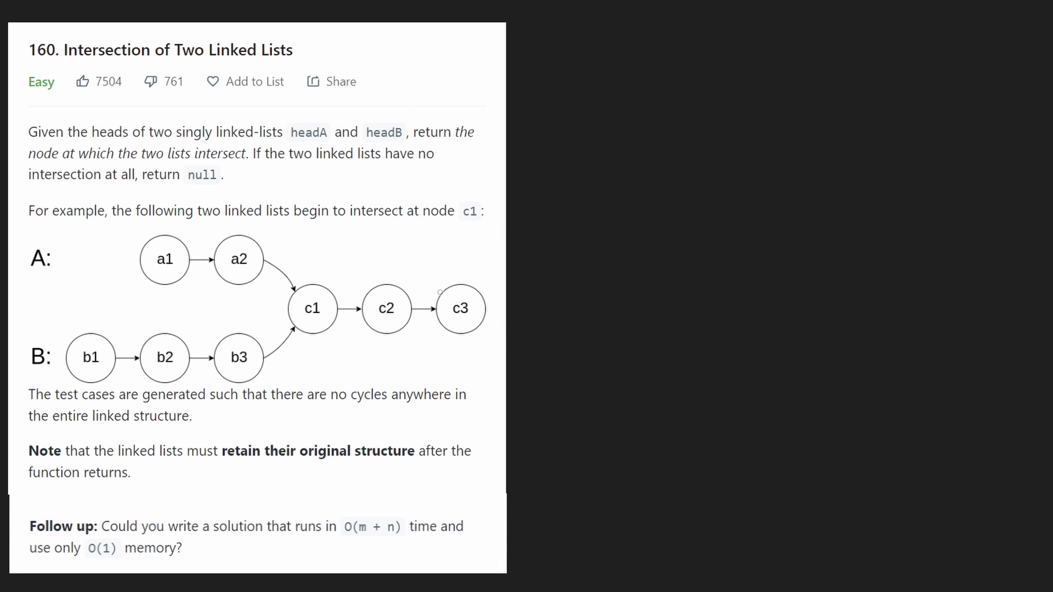
{"action": "mouse_move", "coordinate": [312, 229]}
{"action": "left_mouse_down"}
{"action": "mouse_move", "coordinate": [132, 232]}
{"action": "mouse_move", "coordinate": [289, 331]}
{"action": "mouse_move", "coordinate": [482, 226]}
{"action": "mouse_move", "coordinate": [261, 221]}
{"action": "left_mouse_up"}
{"action": "key", "text": "ctrl+z"}
{"action": "mouse_move", "coordinate": [489, 279]}
{"action": "left_mouse_down"}
{"action": "mouse_move", "coordinate": [388, 270]}
{"action": "mouse_move", "coordinate": [38, 352]}
{"action": "mouse_move", "coordinate": [288, 380]}
{"action": "mouse_move", "coordinate": [503, 300]}
{"action": "left_mouse_up"}
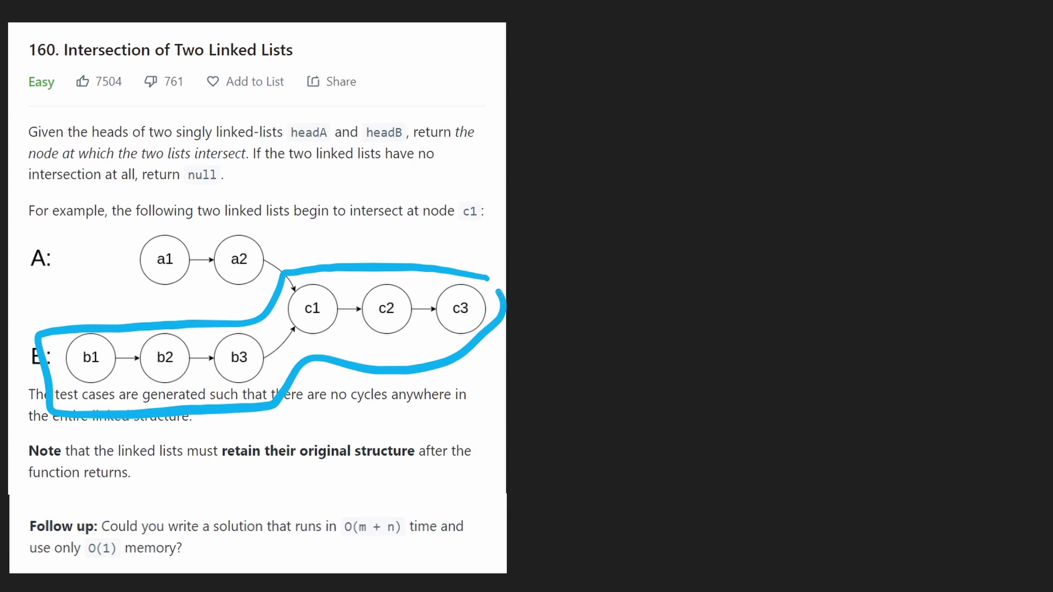
{"action": "key", "text": "ctrl+z"}
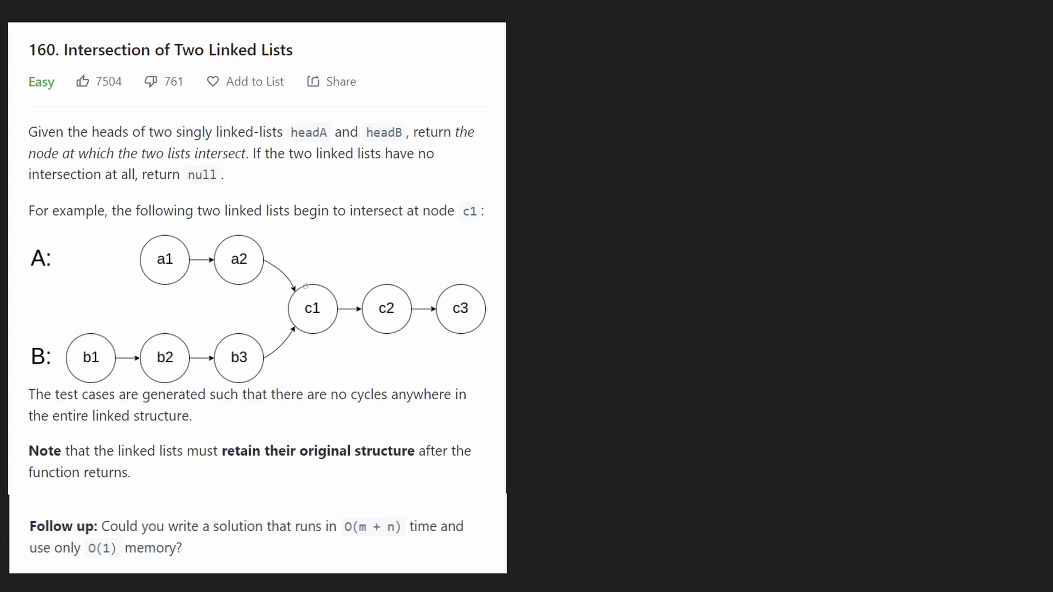
Mark the empty end past c3 with an arrow and circle, then remove them
{"action": "left_click_drag", "start_coordinate": [483, 308], "coordinate": [539, 309]}
{"action": "mouse_move", "coordinate": [516, 297]}
{"action": "left_mouse_down"}
{"action": "mouse_move", "coordinate": [538, 310]}
{"action": "mouse_move", "coordinate": [514, 324]}
{"action": "left_mouse_up"}
{"action": "left_click_drag", "start_coordinate": [585, 258], "coordinate": [580, 278]}
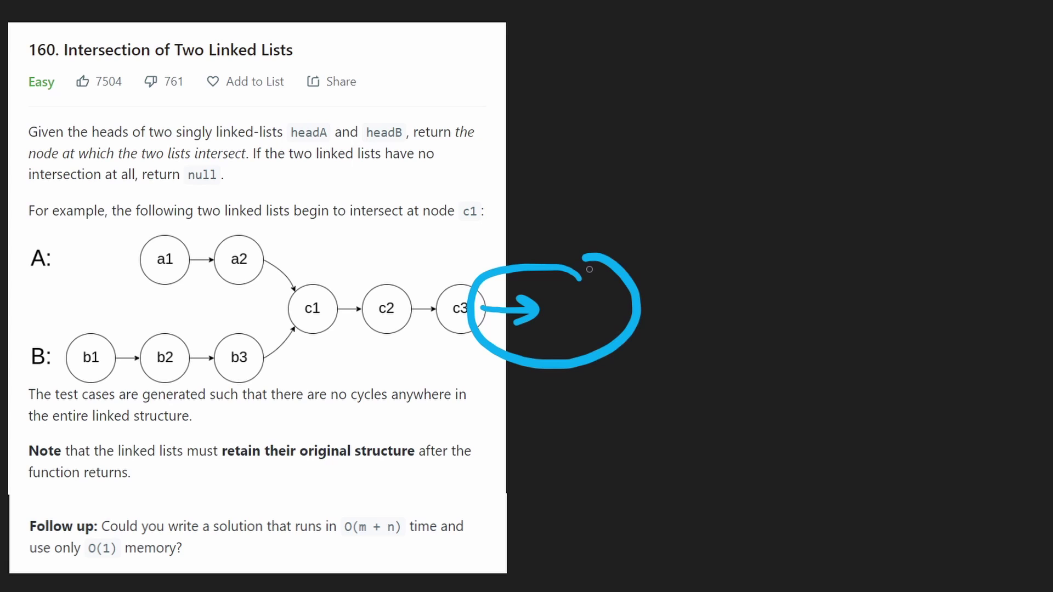
{"action": "key", "text": "ctrl+z"}
{"action": "key", "text": "ctrl+z"}
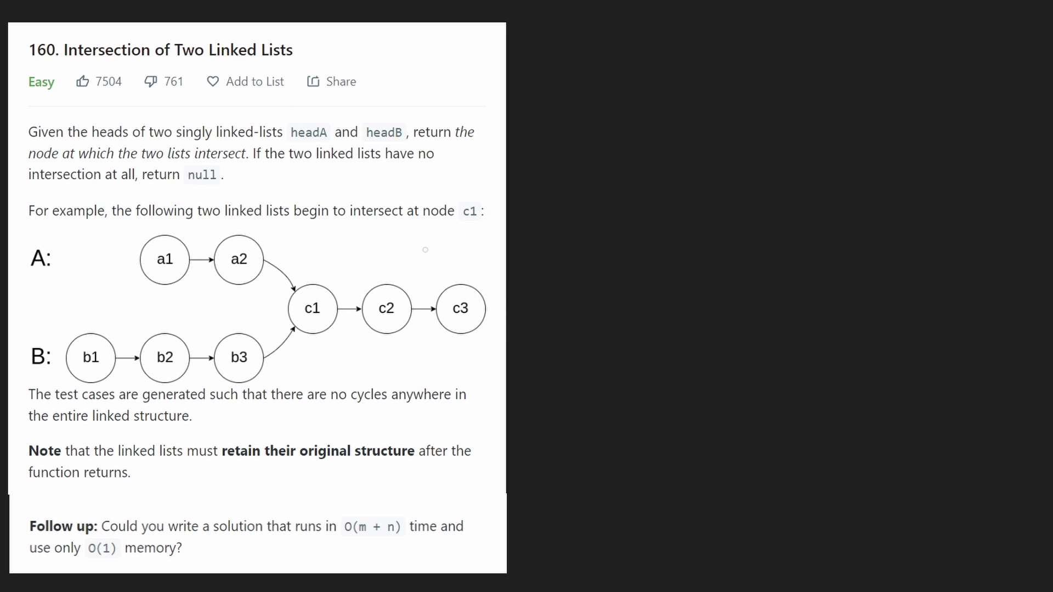
Circle list A, write 5 above c1 and 6 below b3, then erase both numbers
{"action": "left_click_drag", "start_coordinate": [473, 280], "coordinate": [394, 269]}
{"action": "key", "text": "ctrl+z"}
{"action": "left_click_drag", "start_coordinate": [359, 237], "coordinate": [334, 273]}
{"action": "left_click_drag", "start_coordinate": [318, 372], "coordinate": [312, 397]}
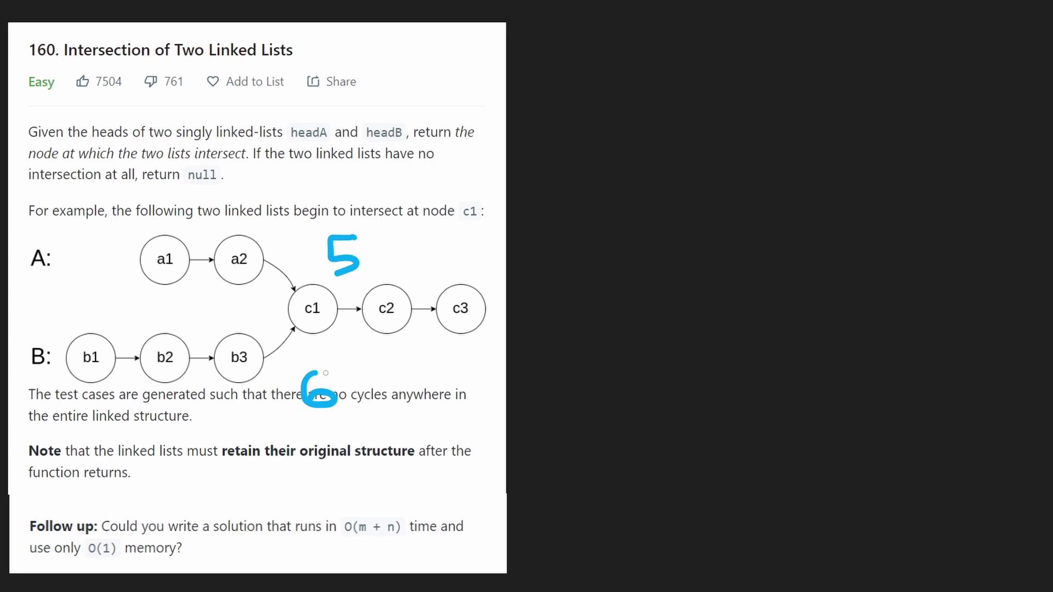
{"action": "key", "text": "ctrl+z"}
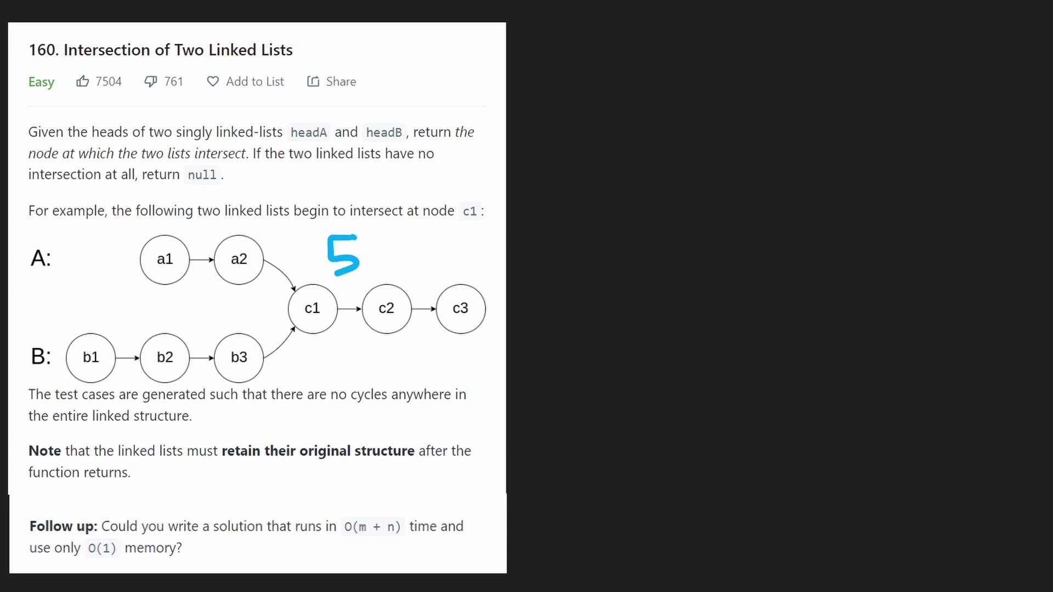
{"action": "key", "text": "ctrl+z"}
{"action": "left_click_drag", "start_coordinate": [88, 216], "coordinate": [137, 251]}
{"action": "left_click_drag", "start_coordinate": [137, 252], "coordinate": [130, 238]}
{"action": "mouse_move", "coordinate": [61, 241]}
{"action": "left_mouse_down"}
{"action": "mouse_move", "coordinate": [25, 275]}
{"action": "mouse_move", "coordinate": [63, 245]}
{"action": "mouse_move", "coordinate": [77, 325]}
{"action": "mouse_move", "coordinate": [90, 305]}
{"action": "left_mouse_up"}
{"action": "key", "text": "ctrl+z"}
{"action": "mouse_move", "coordinate": [27, 337]}
{"action": "left_mouse_down"}
{"action": "mouse_move", "coordinate": [56, 334]}
{"action": "mouse_move", "coordinate": [35, 341]}
{"action": "left_mouse_up"}
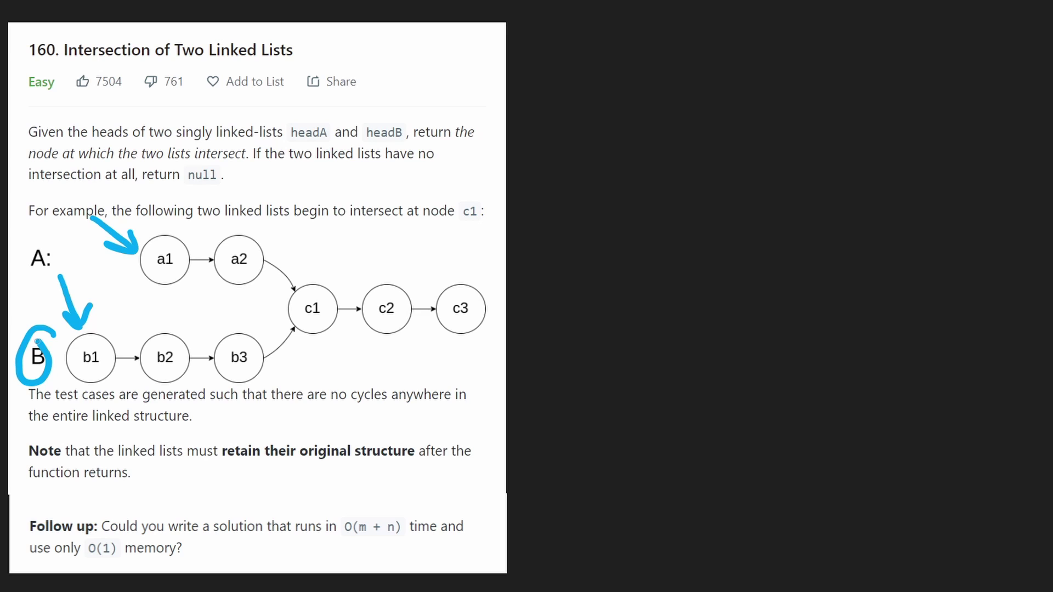
{"action": "mouse_move", "coordinate": [127, 332]}
{"action": "left_mouse_down"}
{"action": "mouse_move", "coordinate": [4, 301]}
{"action": "mouse_move", "coordinate": [129, 353]}
{"action": "mouse_move", "coordinate": [126, 319]}
{"action": "left_mouse_up"}
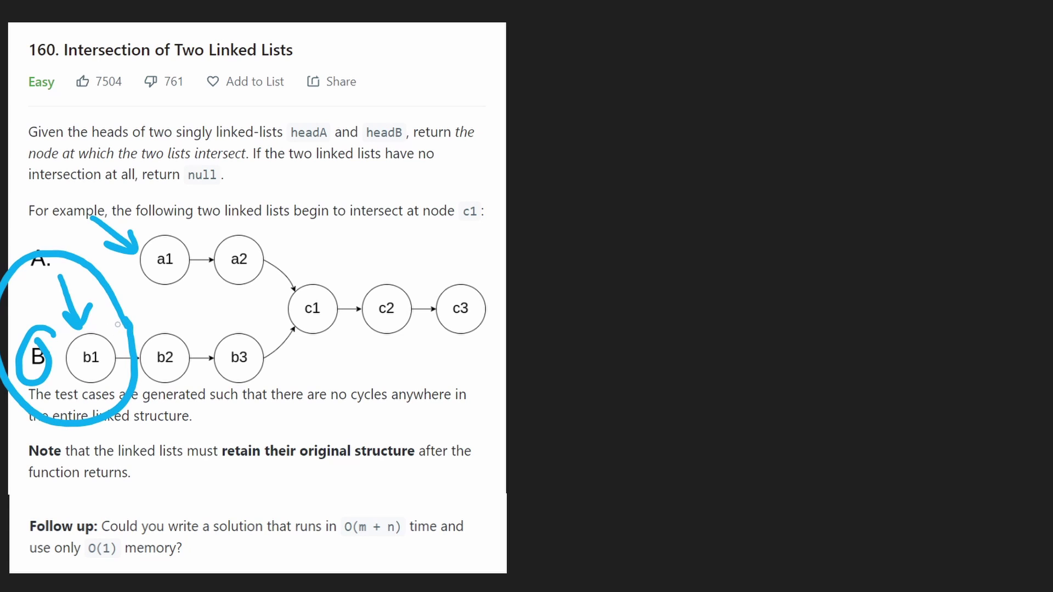
{"action": "key", "text": "ctrl+z"}
{"action": "mouse_move", "coordinate": [486, 215]}
{"action": "left_mouse_down"}
{"action": "mouse_move", "coordinate": [105, 213]}
{"action": "mouse_move", "coordinate": [332, 391]}
{"action": "mouse_move", "coordinate": [454, 197]}
{"action": "left_mouse_up"}
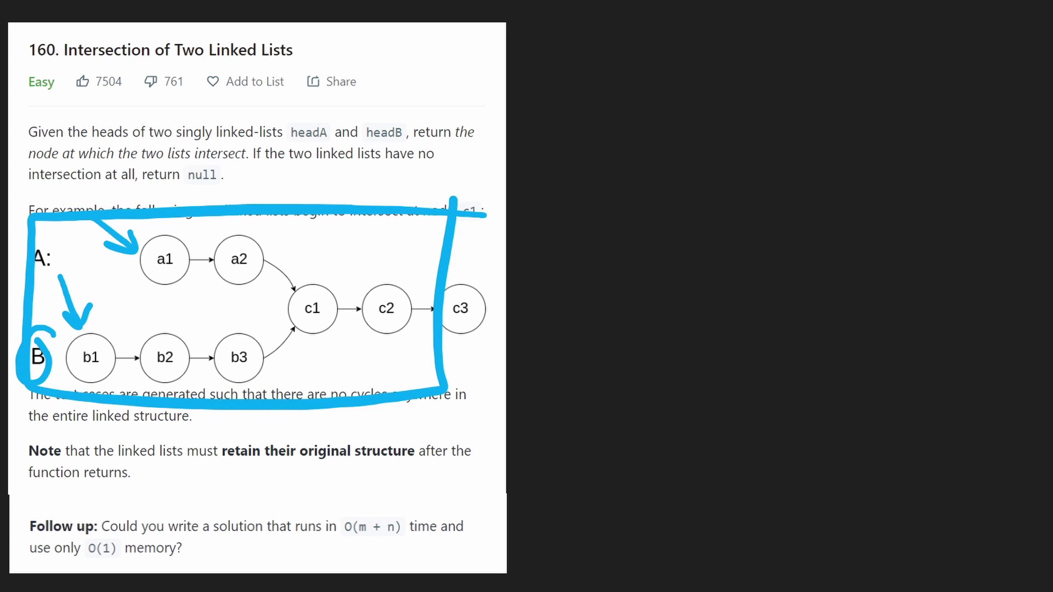
{"action": "key", "text": "ctrl+z"}
{"action": "mouse_move", "coordinate": [512, 271]}
{"action": "left_mouse_down"}
{"action": "mouse_move", "coordinate": [235, 277]}
{"action": "mouse_move", "coordinate": [470, 329]}
{"action": "left_mouse_up"}
{"action": "key", "text": "ctrl+z"}
{"action": "left_click_drag", "start_coordinate": [147, 243], "coordinate": [510, 301]}
{"action": "key", "text": "ctrl+z"}
{"action": "key", "text": "ctrl+z"}
{"action": "left_click_drag", "start_coordinate": [130, 308], "coordinate": [114, 339]}
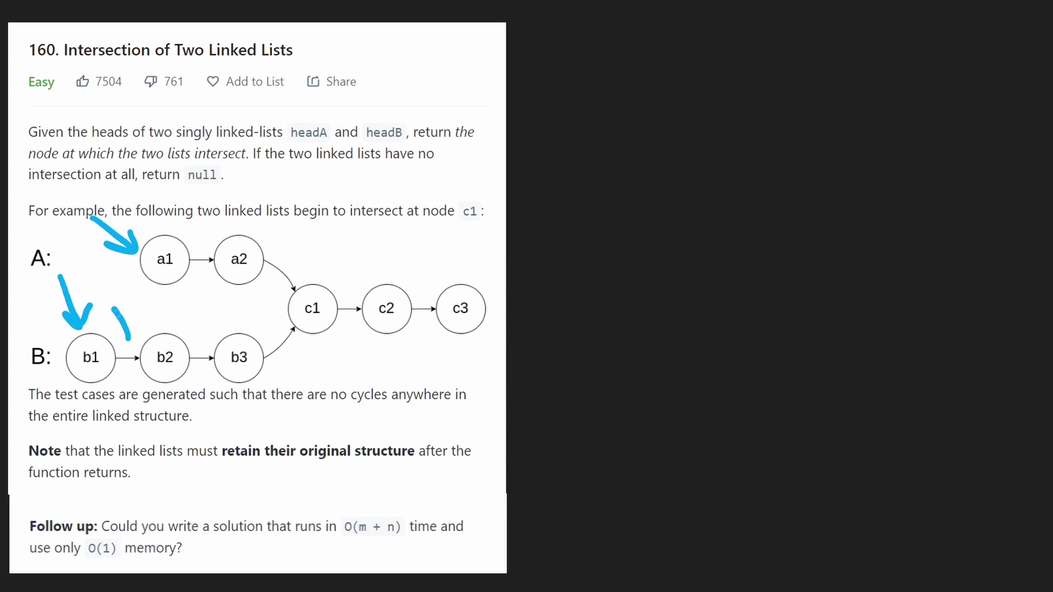
{"action": "left_click_drag", "start_coordinate": [115, 280], "coordinate": [105, 330]}
{"action": "key", "text": "ctrl+z"}
{"action": "key", "text": "ctrl+z"}
{"action": "key", "text": "ctrl+z"}
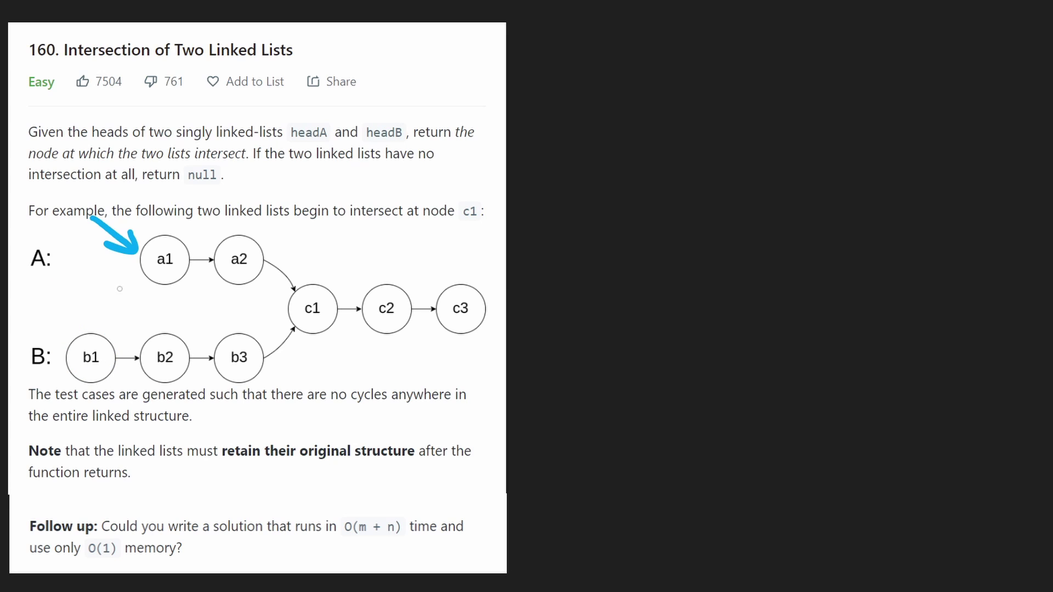
{"action": "mouse_move", "coordinate": [119, 288]}
{"action": "left_mouse_down"}
{"action": "mouse_move", "coordinate": [150, 334]}
{"action": "mouse_move", "coordinate": [144, 315]}
{"action": "left_mouse_up"}
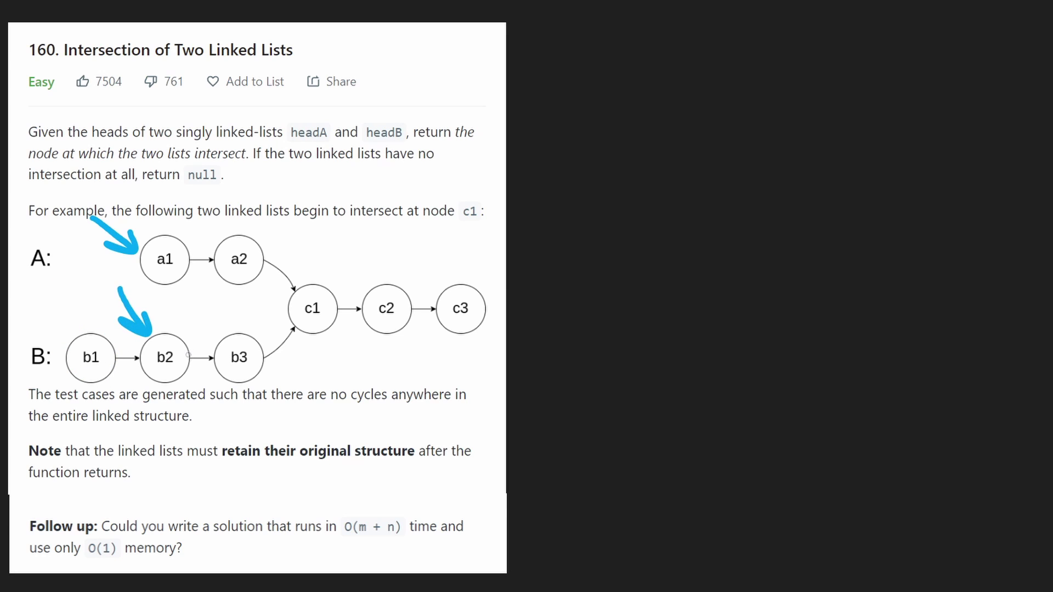
{"action": "left_click_drag", "start_coordinate": [191, 357], "coordinate": [195, 308]}
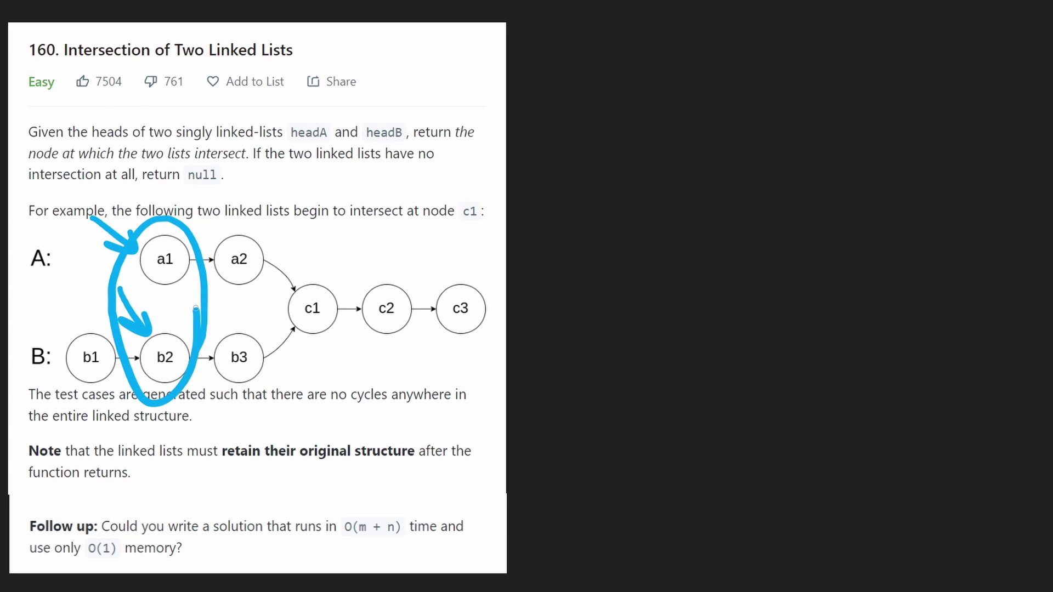
{"action": "key", "text": "ctrl+z"}
{"action": "key", "text": "ctrl+z"}
{"action": "key", "text": "ctrl+z"}
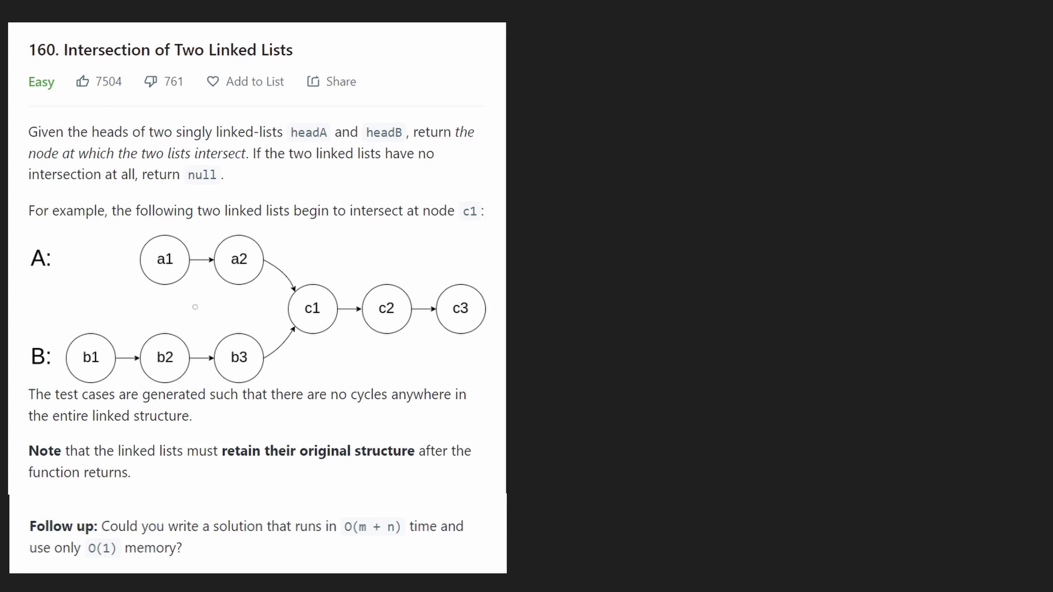
{"action": "left_click_drag", "start_coordinate": [195, 198], "coordinate": [224, 236]}
{"action": "mouse_move", "coordinate": [194, 297]}
{"action": "left_mouse_down"}
{"action": "mouse_move", "coordinate": [228, 329]}
{"action": "mouse_move", "coordinate": [237, 303]}
{"action": "left_mouse_up"}
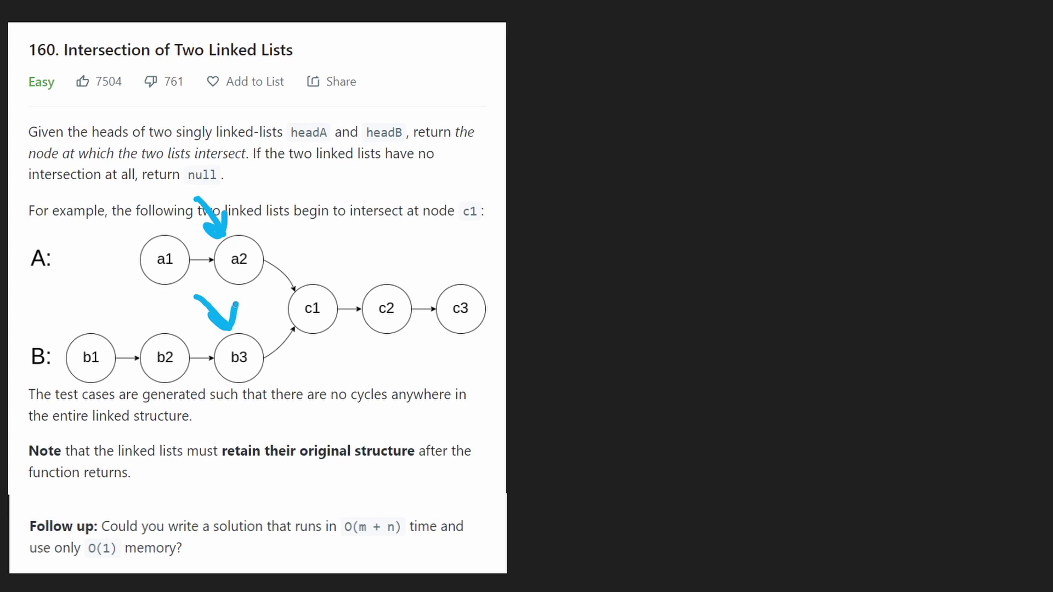
{"action": "key", "text": "ctrl+z"}
{"action": "key", "text": "ctrl+z"}
{"action": "mouse_move", "coordinate": [301, 220]}
{"action": "left_mouse_down"}
{"action": "mouse_move", "coordinate": [324, 273]}
{"action": "mouse_move", "coordinate": [327, 252]}
{"action": "left_mouse_up"}
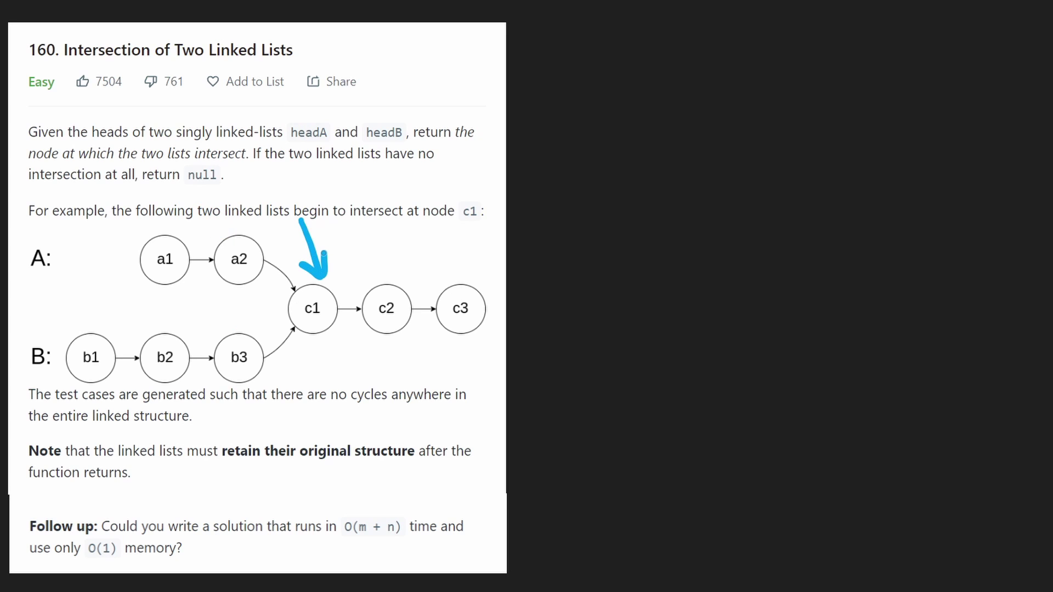
{"action": "mouse_move", "coordinate": [319, 346]}
{"action": "left_mouse_down"}
{"action": "mouse_move", "coordinate": [359, 399]}
{"action": "mouse_move", "coordinate": [351, 362]}
{"action": "left_mouse_up"}
{"action": "left_click_drag", "start_coordinate": [346, 287], "coordinate": [328, 280]}
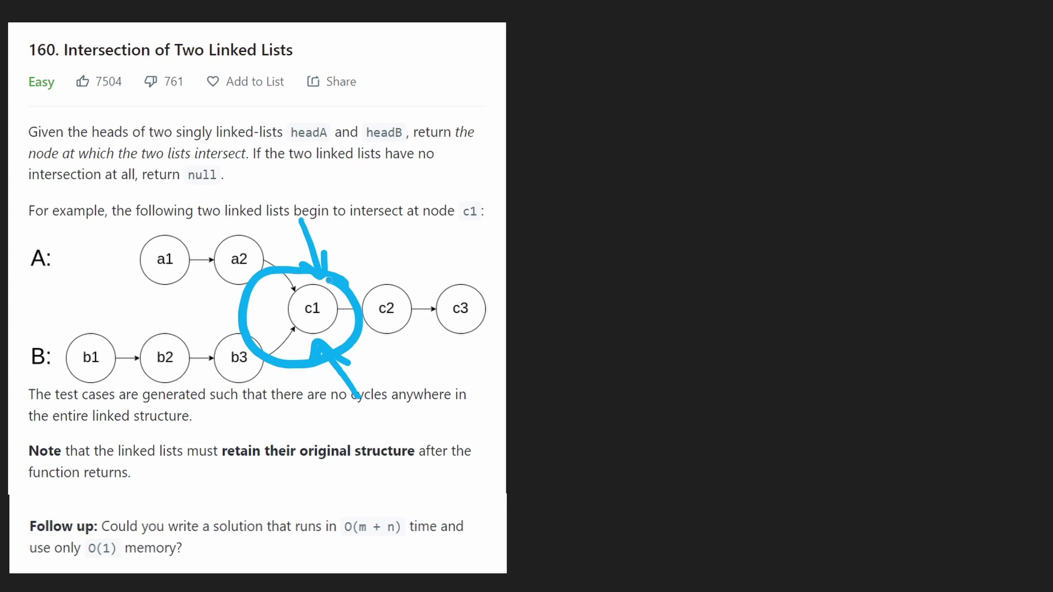
{"action": "mouse_move", "coordinate": [342, 290]}
{"action": "left_mouse_down"}
{"action": "mouse_move", "coordinate": [584, 265]}
{"action": "mouse_move", "coordinate": [625, 276]}
{"action": "mouse_move", "coordinate": [606, 245]}
{"action": "left_mouse_up"}
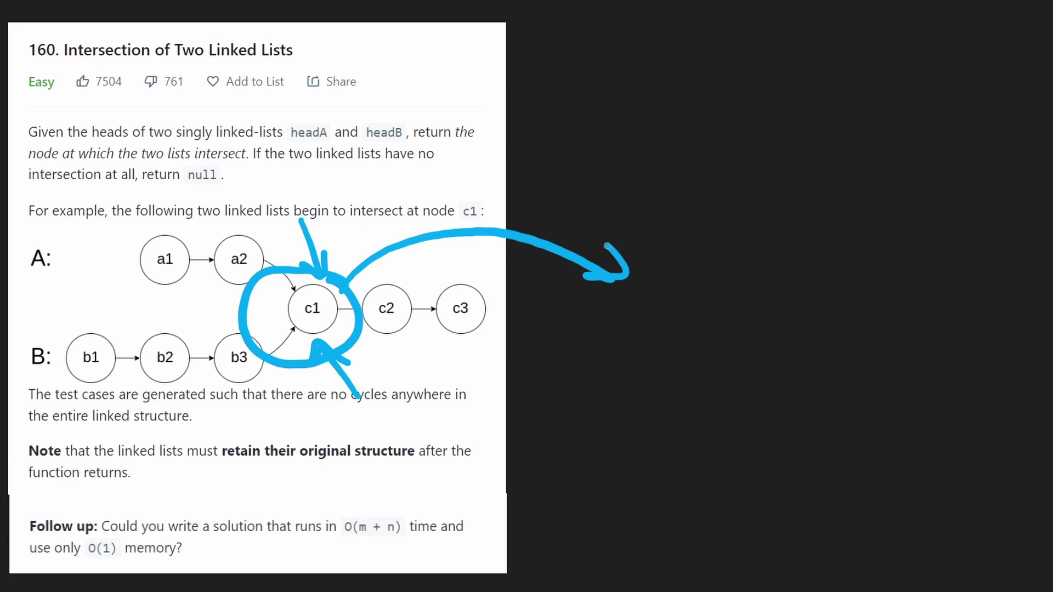
{"action": "key", "text": "ctrl+z"}
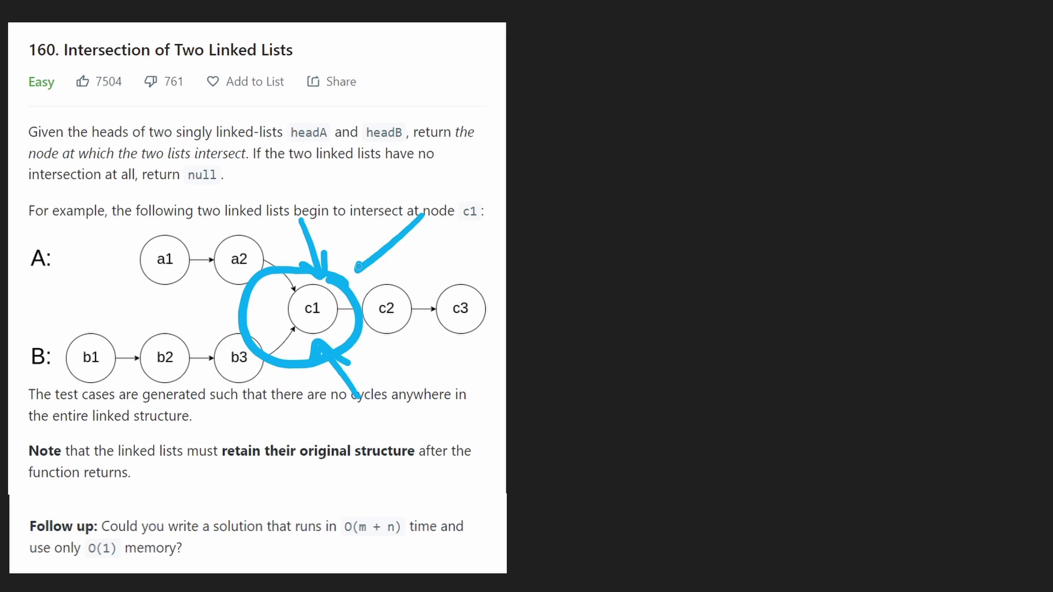
{"action": "key", "text": "ctrl+z"}
{"action": "key", "text": "ctrl+z"}
{"action": "key", "text": "ctrl+z"}
{"action": "mouse_move", "coordinate": [487, 226]}
{"action": "left_mouse_down"}
{"action": "mouse_move", "coordinate": [531, 289]}
{"action": "mouse_move", "coordinate": [553, 262]}
{"action": "left_mouse_up"}
{"action": "mouse_move", "coordinate": [506, 394]}
{"action": "left_mouse_down"}
{"action": "mouse_move", "coordinate": [553, 330]}
{"action": "mouse_move", "coordinate": [563, 350]}
{"action": "mouse_move", "coordinate": [643, 291]}
{"action": "mouse_move", "coordinate": [682, 295]}
{"action": "mouse_move", "coordinate": [706, 330]}
{"action": "left_mouse_up"}
{"action": "mouse_move", "coordinate": [712, 290]}
{"action": "left_mouse_down"}
{"action": "mouse_move", "coordinate": [735, 330]}
{"action": "mouse_move", "coordinate": [740, 295]}
{"action": "left_mouse_up"}
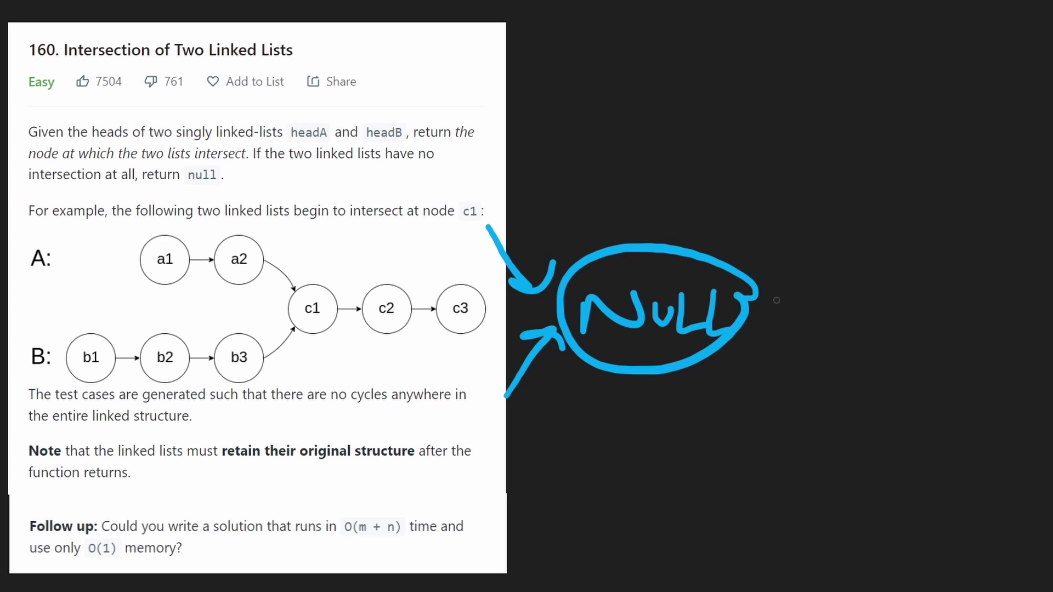
{"action": "mouse_move", "coordinate": [741, 133]}
{"action": "left_mouse_down"}
{"action": "mouse_move", "coordinate": [712, 209]}
{"action": "mouse_move", "coordinate": [699, 188]}
{"action": "left_mouse_up"}
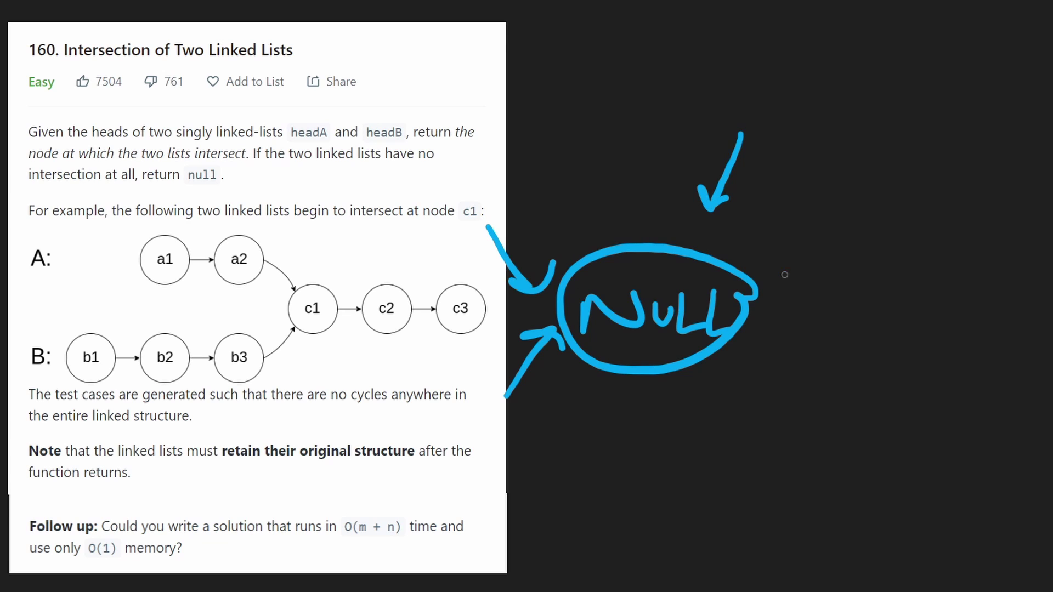
{"action": "mouse_move", "coordinate": [784, 274]}
{"action": "left_mouse_down"}
{"action": "mouse_move", "coordinate": [706, 449]}
{"action": "mouse_move", "coordinate": [804, 325]}
{"action": "left_mouse_up"}
{"action": "key", "text": "ctrl+z"}
{"action": "left_click_drag", "start_coordinate": [478, 256], "coordinate": [466, 293]}
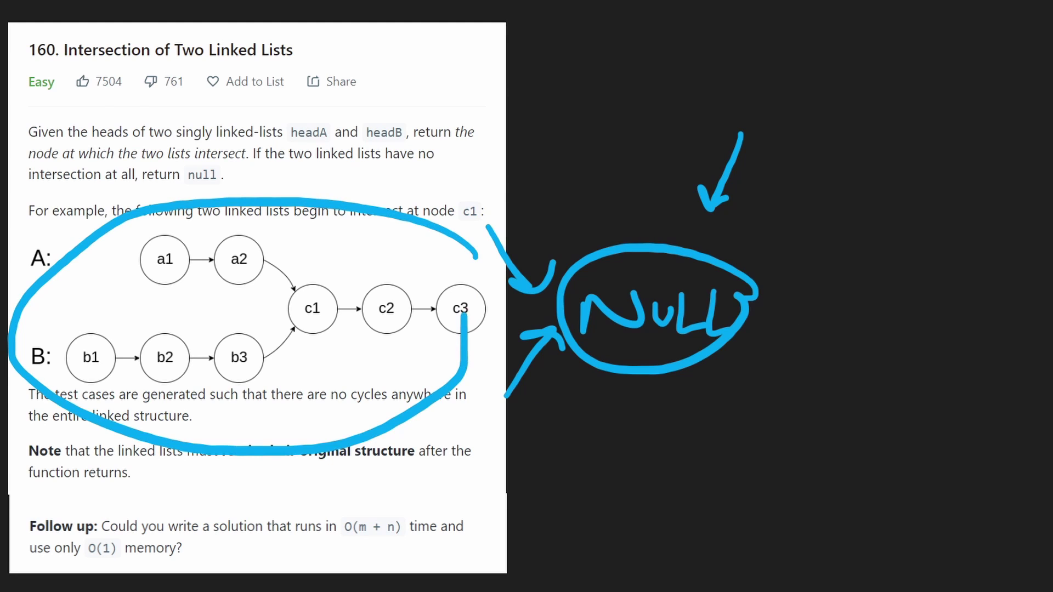
{"action": "key", "text": "ctrl+z"}
{"action": "key", "text": "ctrl+z"}
{"action": "key", "text": "ctrl+z"}
{"action": "key", "text": "ctrl+z"}
{"action": "key", "text": "ctrl+z"}
{"action": "key", "text": "ctrl+z"}
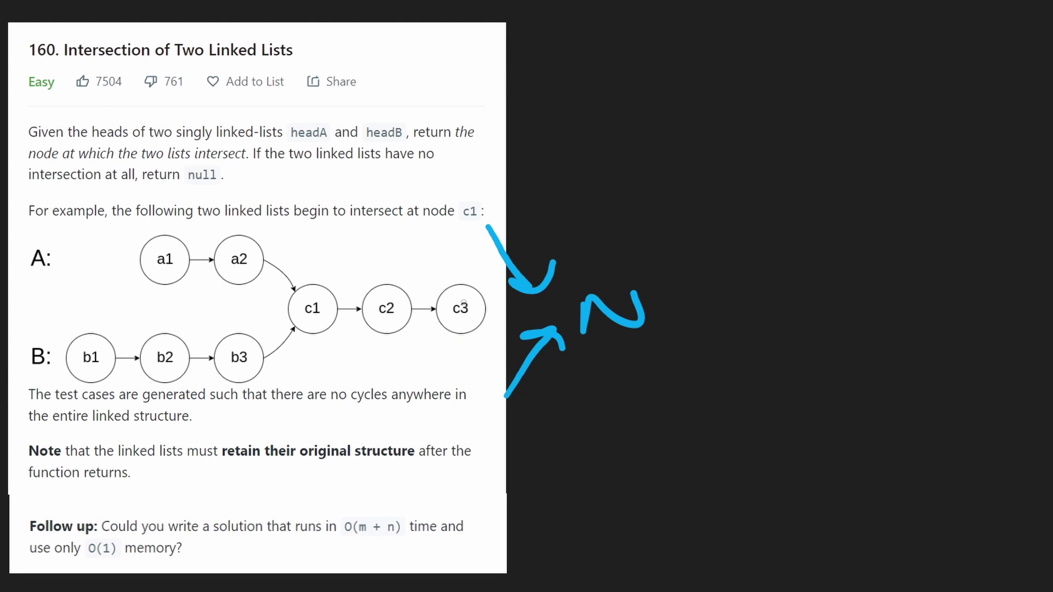
{"action": "key", "text": "ctrl+z"}
{"action": "key", "text": "ctrl+z"}
{"action": "key", "text": "ctrl+z"}
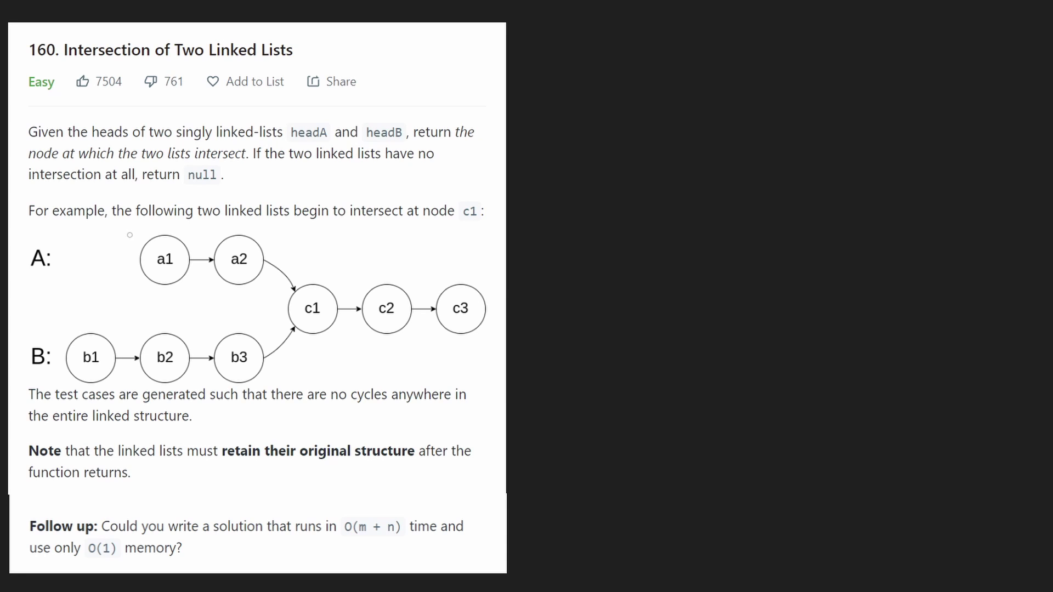
{"action": "left_click_drag", "start_coordinate": [129, 234], "coordinate": [54, 233]}
{"action": "left_click_drag", "start_coordinate": [461, 258], "coordinate": [460, 277]}
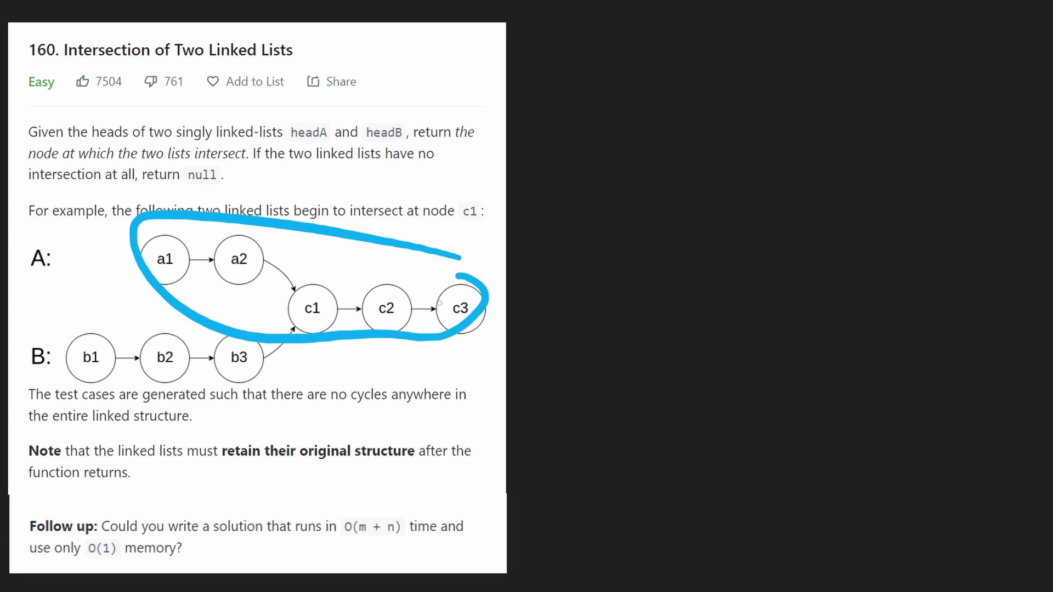
{"action": "mouse_move", "coordinate": [497, 283]}
{"action": "left_mouse_down"}
{"action": "mouse_move", "coordinate": [47, 355]}
{"action": "mouse_move", "coordinate": [411, 359]}
{"action": "mouse_move", "coordinate": [499, 288]}
{"action": "left_mouse_up"}
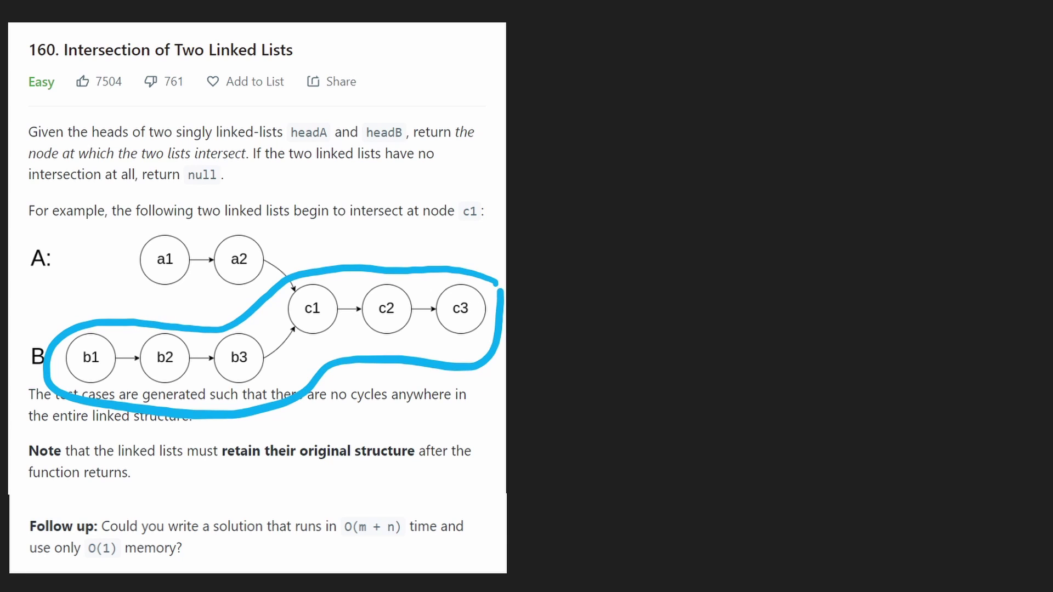
{"action": "left_click_drag", "start_coordinate": [58, 302], "coordinate": [84, 329]}
{"action": "mouse_move", "coordinate": [115, 295]}
{"action": "left_mouse_down"}
{"action": "mouse_move", "coordinate": [141, 327]}
{"action": "mouse_move", "coordinate": [130, 327]}
{"action": "left_mouse_up"}
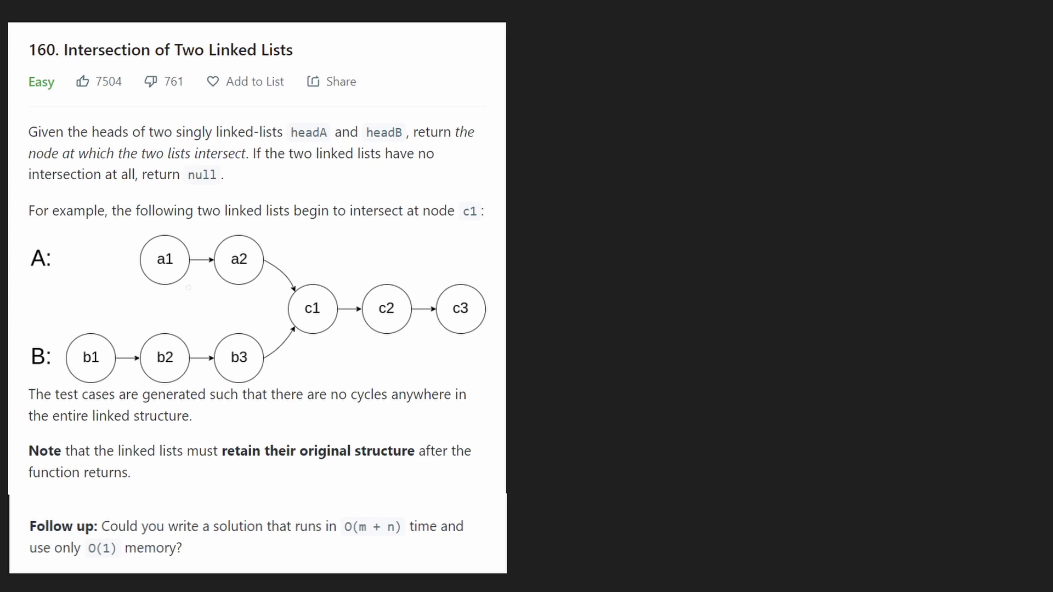
Underline a1, a2, c1, c2 and c3, discarding a circle and arrow at the dash
{"action": "mouse_move", "coordinate": [190, 242]}
{"action": "left_mouse_down"}
{"action": "mouse_move", "coordinate": [123, 263]}
{"action": "mouse_move", "coordinate": [191, 244]}
{"action": "left_mouse_up"}
{"action": "left_click_drag", "start_coordinate": [131, 283], "coordinate": [250, 280]}
{"action": "left_click_drag", "start_coordinate": [287, 326], "coordinate": [521, 329]}
{"action": "mouse_move", "coordinate": [576, 282]}
{"action": "left_mouse_down"}
{"action": "mouse_move", "coordinate": [508, 290]}
{"action": "mouse_move", "coordinate": [580, 280]}
{"action": "left_mouse_up"}
{"action": "mouse_move", "coordinate": [667, 163]}
{"action": "left_mouse_down"}
{"action": "mouse_move", "coordinate": [608, 279]}
{"action": "mouse_move", "coordinate": [662, 291]}
{"action": "left_mouse_up"}
{"action": "key", "text": "ctrl+z"}
{"action": "key", "text": "ctrl+z"}
{"action": "key", "text": "ctrl+z"}
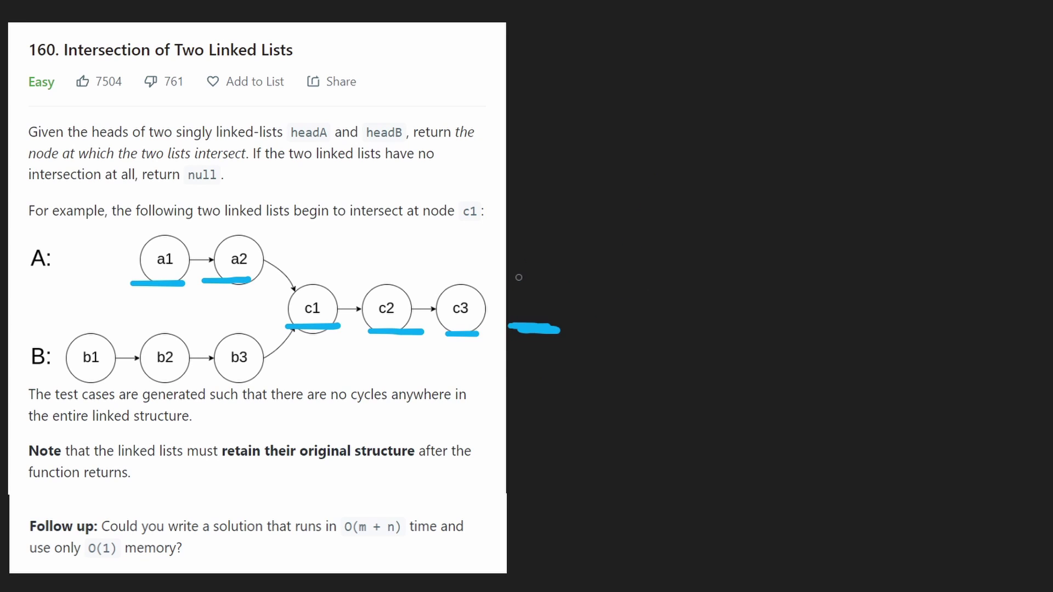
Discard a loop and dash circle, sketch around the B: label, and re-underline c1–c3
{"action": "mouse_move", "coordinate": [519, 277]}
{"action": "left_mouse_down"}
{"action": "mouse_move", "coordinate": [130, 212]}
{"action": "mouse_move", "coordinate": [526, 300]}
{"action": "left_mouse_up"}
{"action": "key", "text": "ctrl+z"}
{"action": "left_click_drag", "start_coordinate": [556, 266], "coordinate": [543, 259]}
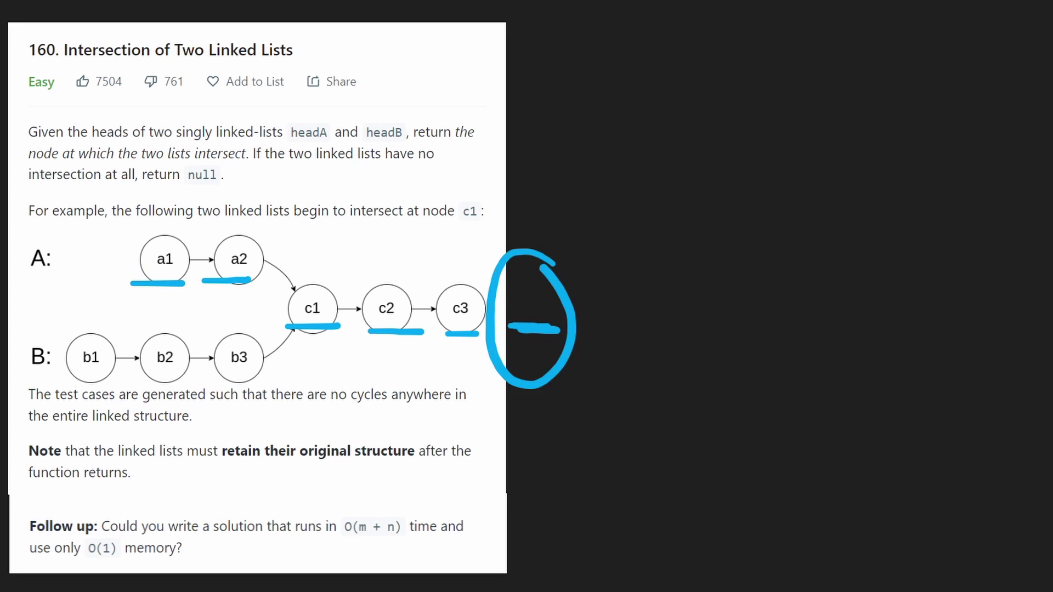
{"action": "key", "text": "ctrl+z"}
{"action": "mouse_move", "coordinate": [45, 329]}
{"action": "left_mouse_down"}
{"action": "mouse_move", "coordinate": [50, 399]}
{"action": "mouse_move", "coordinate": [125, 382]}
{"action": "mouse_move", "coordinate": [265, 382]}
{"action": "left_mouse_up"}
{"action": "key", "text": "ctrl+z"}
{"action": "left_click_drag", "start_coordinate": [290, 343], "coordinate": [571, 353]}
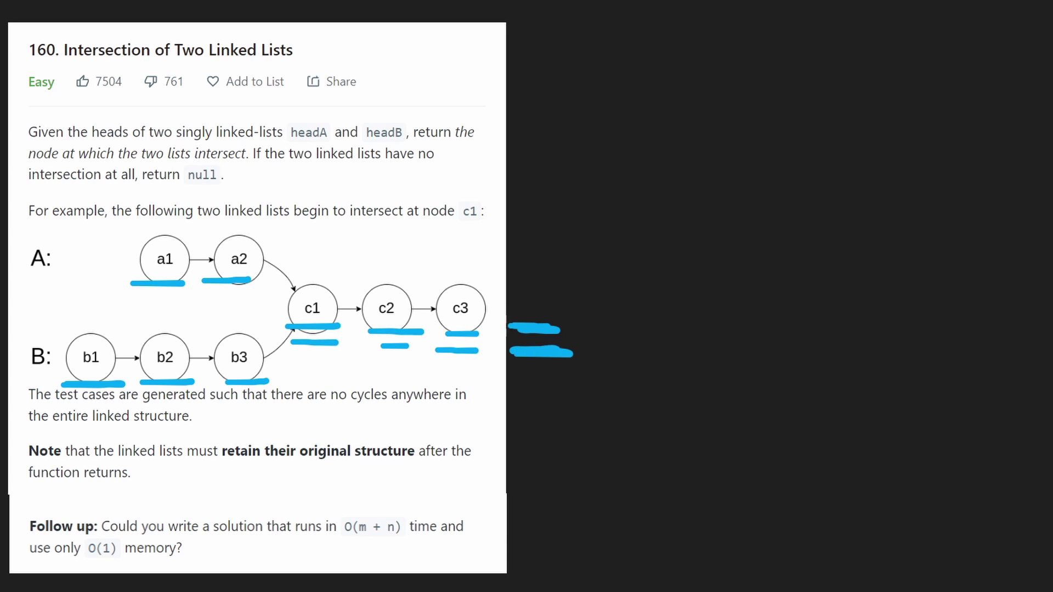
Try writing '5 + 6' and circling the B: label, then undo both
{"action": "mouse_move", "coordinate": [714, 206]}
{"action": "left_mouse_down"}
{"action": "mouse_move", "coordinate": [672, 207]}
{"action": "mouse_move", "coordinate": [673, 247]}
{"action": "left_mouse_up"}
{"action": "mouse_move", "coordinate": [763, 213]}
{"action": "left_mouse_down"}
{"action": "mouse_move", "coordinate": [758, 239]}
{"action": "mouse_move", "coordinate": [790, 225]}
{"action": "mouse_move", "coordinate": [807, 235]}
{"action": "left_mouse_up"}
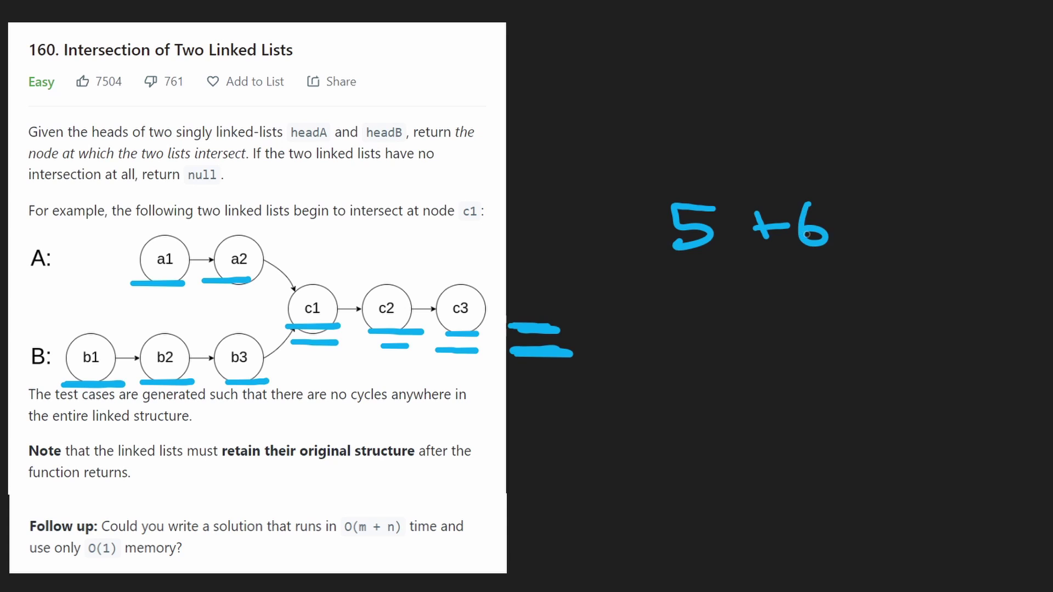
{"action": "key", "text": "ctrl+z"}
{"action": "key", "text": "ctrl+z"}
{"action": "key", "text": "ctrl+z"}
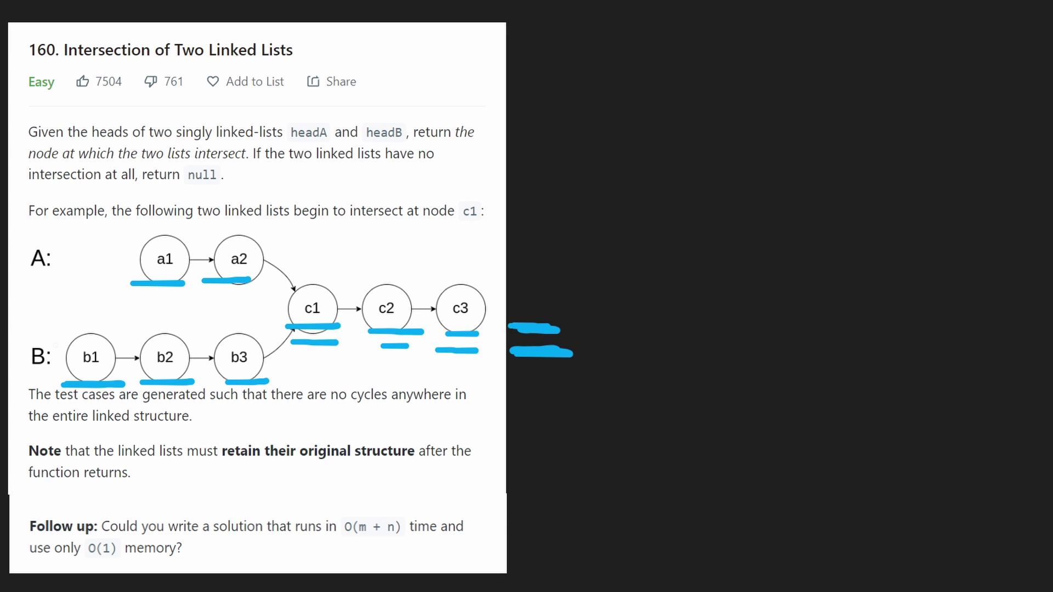
{"action": "mouse_move", "coordinate": [66, 327]}
{"action": "left_mouse_down"}
{"action": "mouse_move", "coordinate": [4, 362]}
{"action": "mouse_move", "coordinate": [73, 355]}
{"action": "mouse_move", "coordinate": [102, 374]}
{"action": "mouse_move", "coordinate": [203, 376]}
{"action": "mouse_move", "coordinate": [338, 356]}
{"action": "mouse_move", "coordinate": [568, 370]}
{"action": "left_mouse_up"}
{"action": "key", "text": "ctrl+z"}
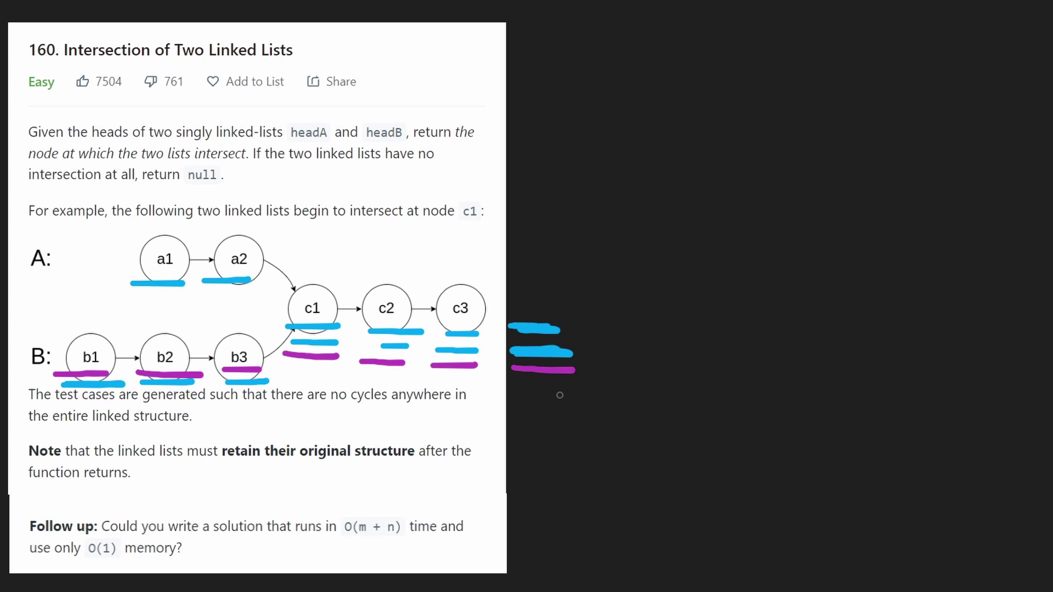
Draw an arrow back to a1 and underline a1 and c1–c3 in purple
{"action": "mouse_move", "coordinate": [629, 321]}
{"action": "left_mouse_down"}
{"action": "mouse_move", "coordinate": [329, 159]}
{"action": "mouse_move", "coordinate": [189, 235]}
{"action": "mouse_move", "coordinate": [209, 238]}
{"action": "left_mouse_up"}
{"action": "left_click_drag", "start_coordinate": [132, 269], "coordinate": [259, 269]}
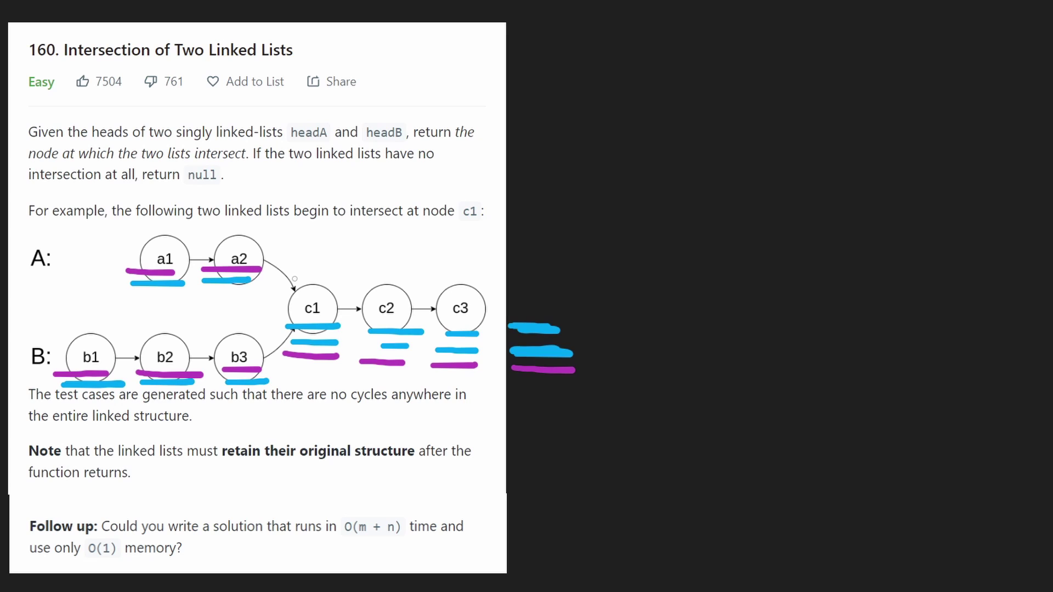
{"action": "left_click_drag", "start_coordinate": [282, 368], "coordinate": [562, 386]}
{"action": "mouse_move", "coordinate": [613, 350]}
{"action": "left_mouse_down"}
{"action": "mouse_move", "coordinate": [490, 280]}
{"action": "mouse_move", "coordinate": [613, 345]}
{"action": "left_mouse_up"}
{"action": "key", "text": "ctrl+z"}
{"action": "left_click_drag", "start_coordinate": [644, 128], "coordinate": [563, 298]}
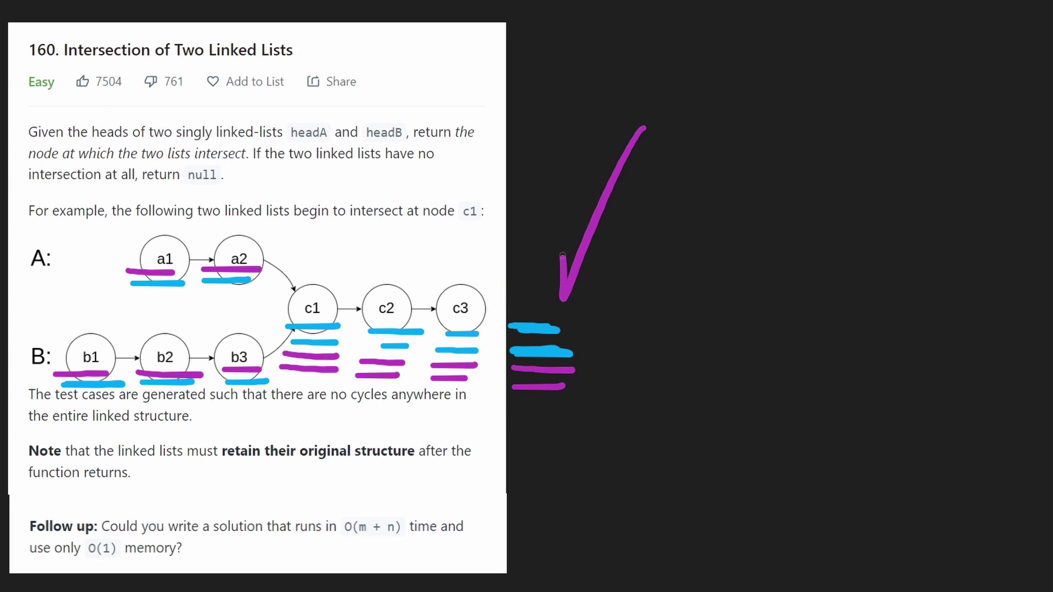
{"action": "mouse_move", "coordinate": [556, 249]}
{"action": "left_mouse_down"}
{"action": "mouse_move", "coordinate": [588, 289]}
{"action": "mouse_move", "coordinate": [569, 265]}
{"action": "left_mouse_up"}
{"action": "key", "text": "ctrl+z"}
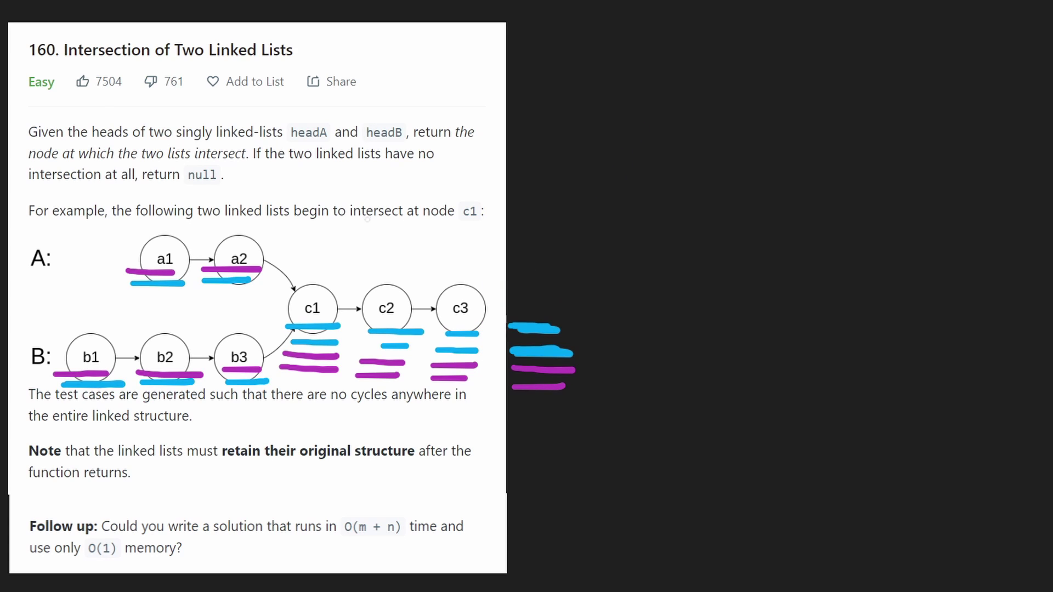
Write '5+6' in purple beside the diagram, discarding trial circles on c1 and a1
{"action": "left_click_drag", "start_coordinate": [379, 313], "coordinate": [366, 296]}
{"action": "key", "text": "ctrl+z"}
{"action": "left_click_drag", "start_coordinate": [682, 181], "coordinate": [659, 218]}
{"action": "left_click_drag", "start_coordinate": [744, 173], "coordinate": [749, 218]}
{"action": "mouse_move", "coordinate": [732, 198]}
{"action": "left_mouse_down"}
{"action": "mouse_move", "coordinate": [796, 169]}
{"action": "mouse_move", "coordinate": [794, 206]}
{"action": "left_mouse_up"}
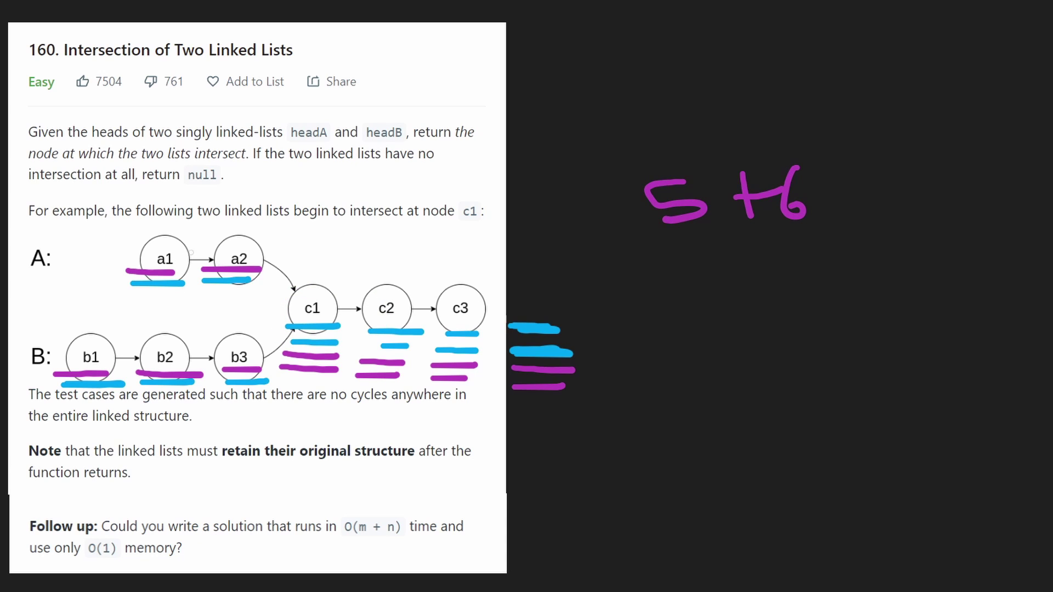
{"action": "left_click_drag", "start_coordinate": [191, 253], "coordinate": [190, 239]}
{"action": "key", "text": "ctrl+z"}
Write a second '5+6' below, add a downward arrow, and loop both lists
{"action": "left_click_drag", "start_coordinate": [724, 290], "coordinate": [673, 338]}
{"action": "left_click_drag", "start_coordinate": [763, 308], "coordinate": [765, 333]}
{"action": "left_click_drag", "start_coordinate": [749, 321], "coordinate": [794, 318]}
{"action": "left_click_drag", "start_coordinate": [814, 280], "coordinate": [810, 329]}
{"action": "mouse_move", "coordinate": [559, 171]}
{"action": "left_mouse_down"}
{"action": "mouse_move", "coordinate": [539, 267]}
{"action": "mouse_move", "coordinate": [553, 293]}
{"action": "mouse_move", "coordinate": [575, 299]}
{"action": "left_mouse_up"}
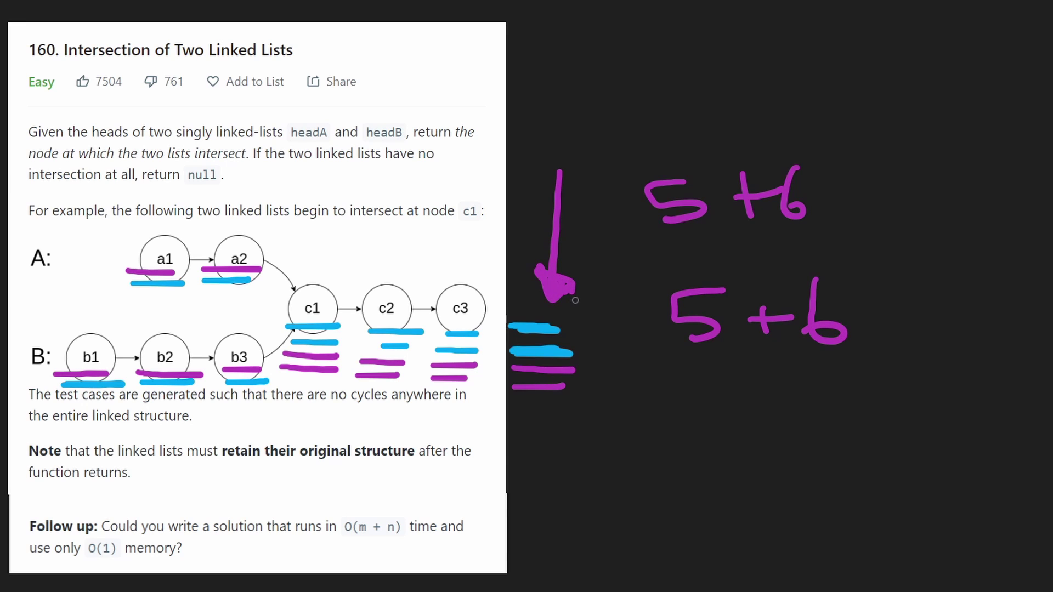
{"action": "mouse_move", "coordinate": [465, 258]}
{"action": "left_mouse_down"}
{"action": "mouse_move", "coordinate": [416, 228]}
{"action": "mouse_move", "coordinate": [451, 370]}
{"action": "mouse_move", "coordinate": [462, 301]}
{"action": "left_mouse_up"}
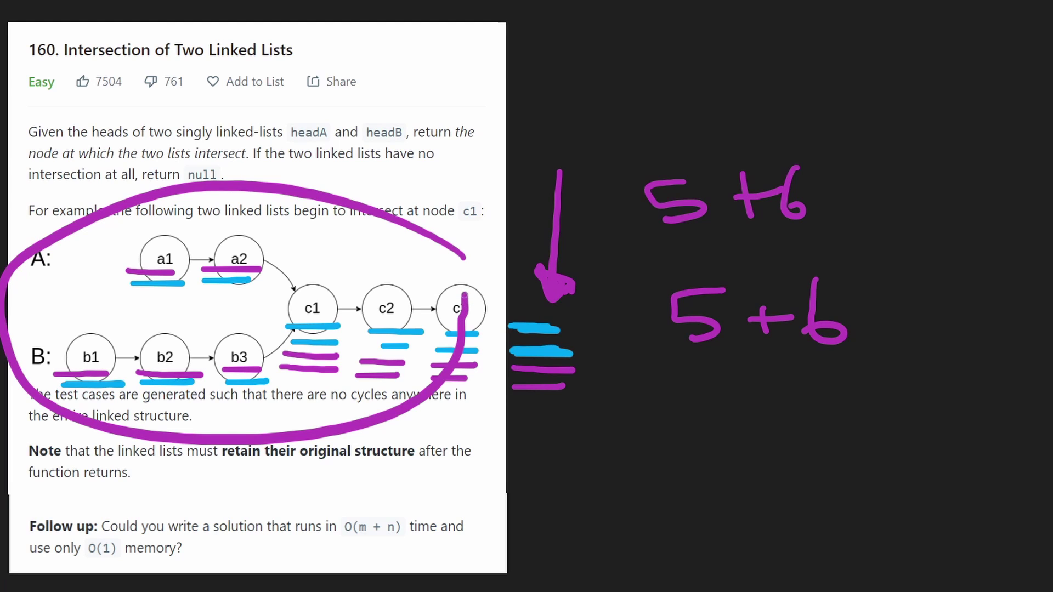
Remove the loop and arrow, then try writing total length 11 and erase it
{"action": "key", "text": "ctrl+z"}
{"action": "key", "text": "ctrl+z"}
{"action": "key", "text": "ctrl+z"}
{"action": "key", "text": "ctrl+z"}
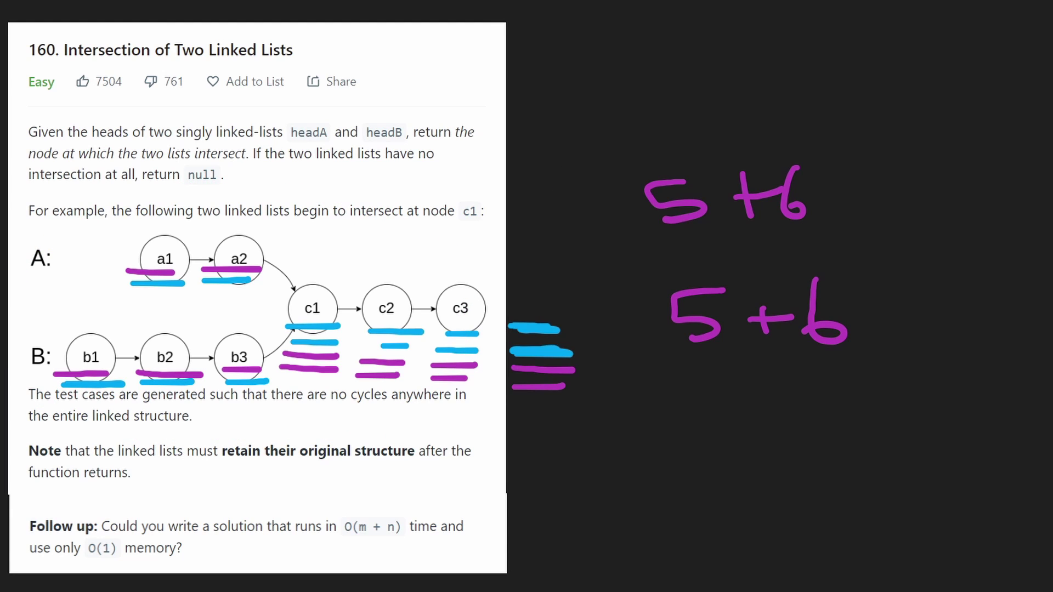
{"action": "key", "text": "ctrl+z"}
{"action": "key", "text": "ctrl+z"}
{"action": "key", "text": "ctrl+z"}
{"action": "key", "text": "ctrl+z"}
{"action": "key", "text": "ctrl+z"}
{"action": "key", "text": "ctrl+z"}
{"action": "key", "text": "ctrl+z"}
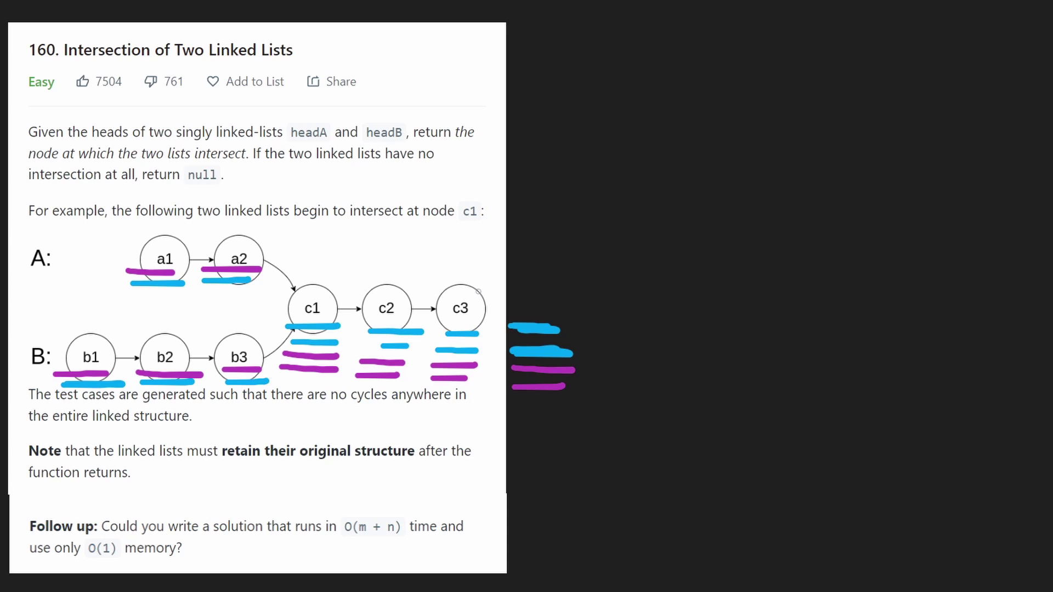
{"action": "left_click_drag", "start_coordinate": [593, 350], "coordinate": [613, 334]}
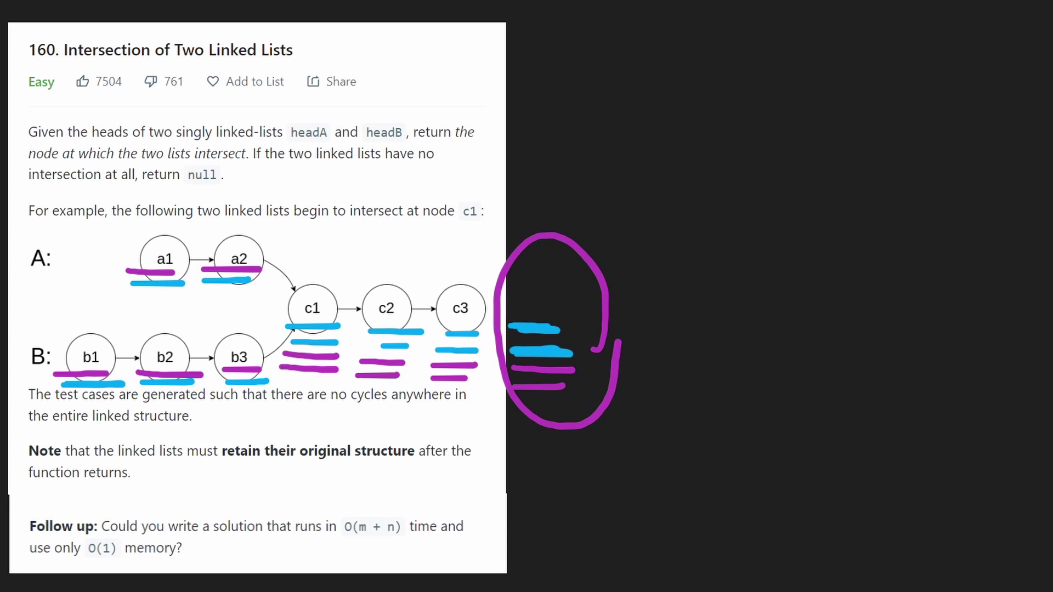
{"action": "mouse_move", "coordinate": [712, 277]}
{"action": "left_mouse_down"}
{"action": "mouse_move", "coordinate": [744, 306]}
{"action": "mouse_move", "coordinate": [771, 309]}
{"action": "left_mouse_up"}
{"action": "mouse_move", "coordinate": [801, 236]}
{"action": "left_mouse_down"}
{"action": "mouse_move", "coordinate": [778, 259]}
{"action": "mouse_move", "coordinate": [851, 299]}
{"action": "left_mouse_up"}
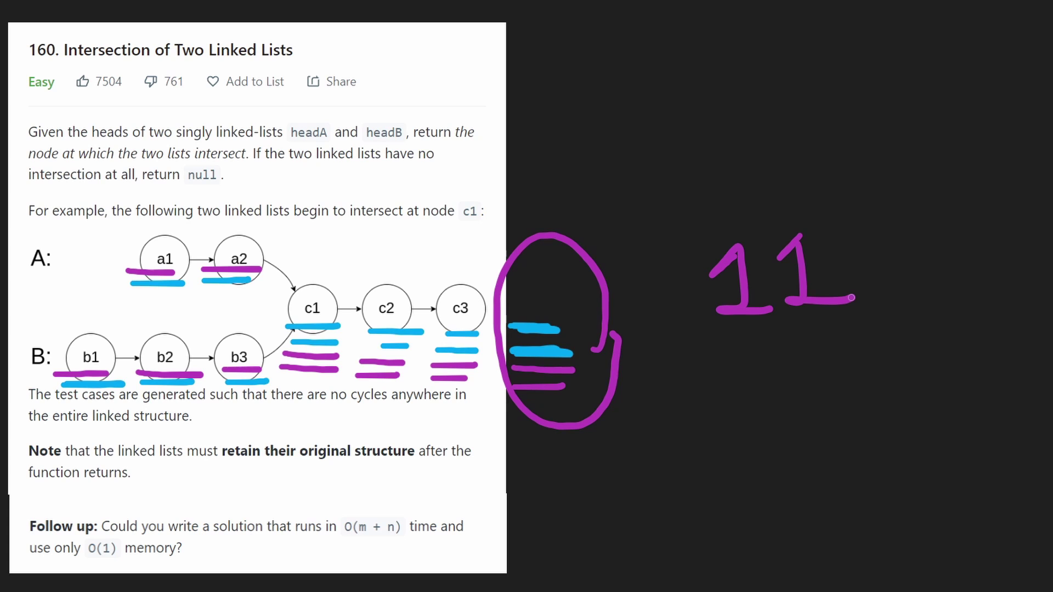
{"action": "key", "text": "ctrl+z"}
{"action": "key", "text": "ctrl+z"}
{"action": "mouse_move", "coordinate": [827, 274]}
{"action": "left_mouse_down"}
{"action": "mouse_move", "coordinate": [810, 316]}
{"action": "mouse_move", "coordinate": [820, 264]}
{"action": "left_mouse_up"}
{"action": "key", "text": "ctrl+z"}
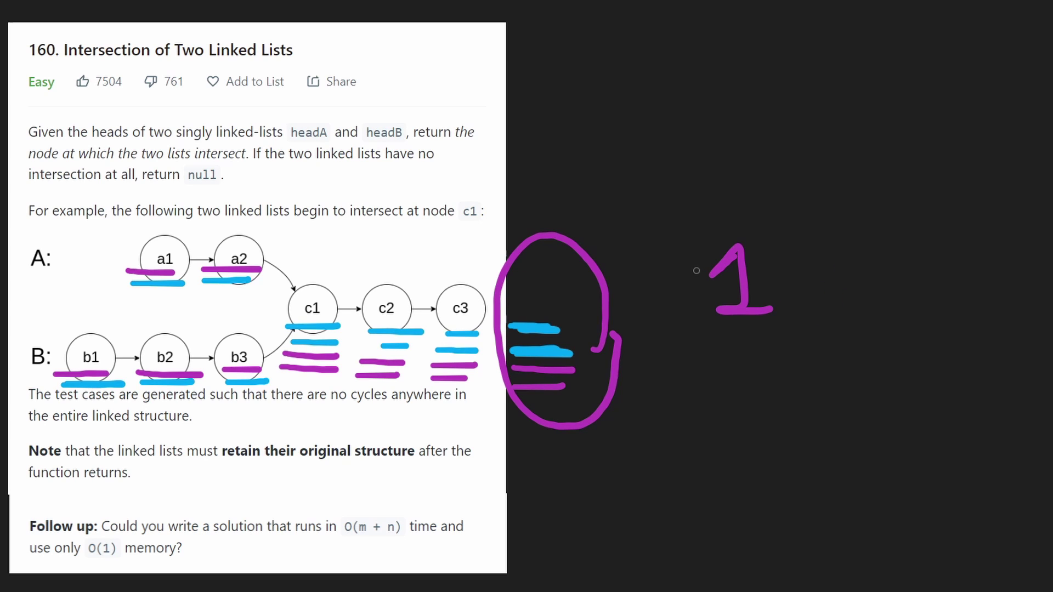
{"action": "key", "text": "ctrl+z"}
{"action": "key", "text": "ctrl+z"}
Count back along the shared nodes: 10 at c3 (erased), then 9 at c2
{"action": "left_click_drag", "start_coordinate": [508, 276], "coordinate": [508, 316]}
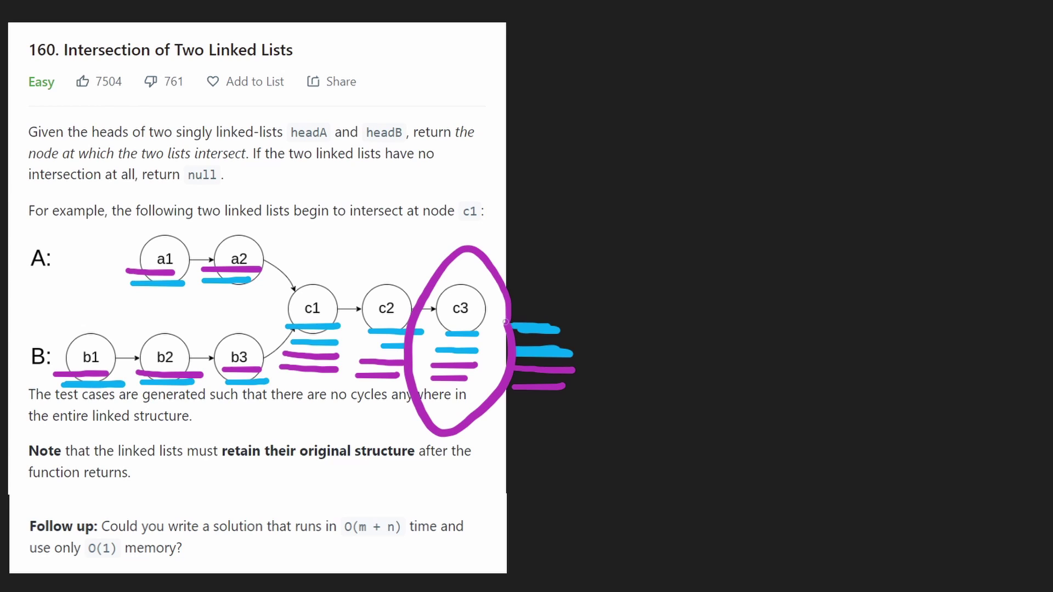
{"action": "left_click_drag", "start_coordinate": [672, 263], "coordinate": [682, 309]}
{"action": "mouse_move", "coordinate": [724, 275]}
{"action": "left_mouse_down"}
{"action": "mouse_move", "coordinate": [728, 264]}
{"action": "mouse_move", "coordinate": [712, 265]}
{"action": "mouse_move", "coordinate": [708, 325]}
{"action": "left_mouse_up"}
{"action": "key", "text": "ctrl+z"}
{"action": "key", "text": "ctrl+z"}
{"action": "key", "text": "ctrl+z"}
{"action": "key", "text": "ctrl+z"}
{"action": "key", "text": "ctrl+z"}
{"action": "key", "text": "ctrl+z"}
{"action": "mouse_move", "coordinate": [435, 317]}
{"action": "left_mouse_down"}
{"action": "mouse_move", "coordinate": [388, 246]}
{"action": "mouse_move", "coordinate": [440, 306]}
{"action": "left_mouse_up"}
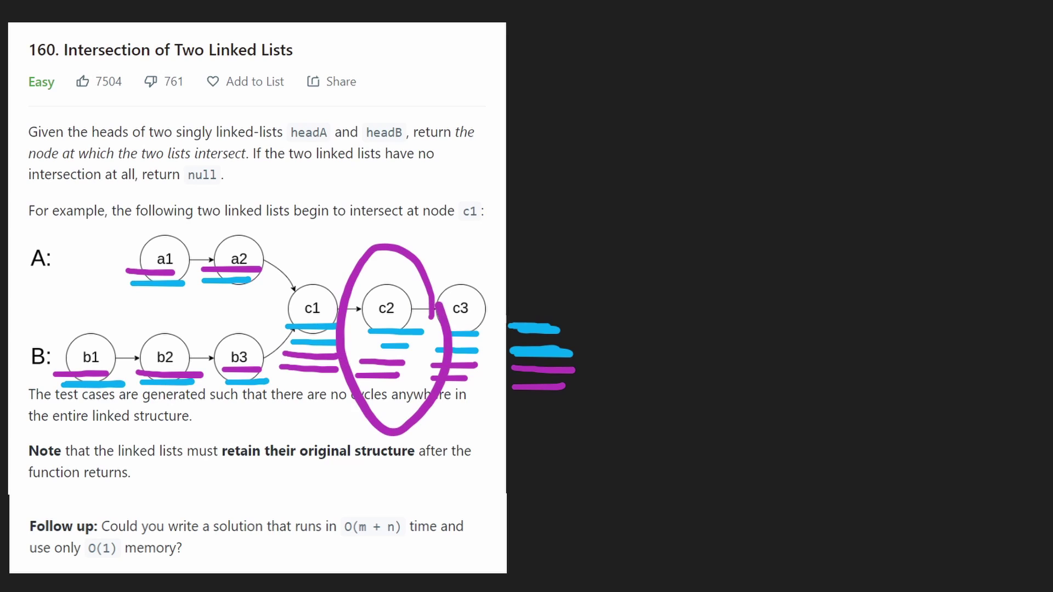
{"action": "left_click_drag", "start_coordinate": [650, 247], "coordinate": [665, 293]}
{"action": "key", "text": "ctrl+z"}
{"action": "key", "text": "ctrl+z"}
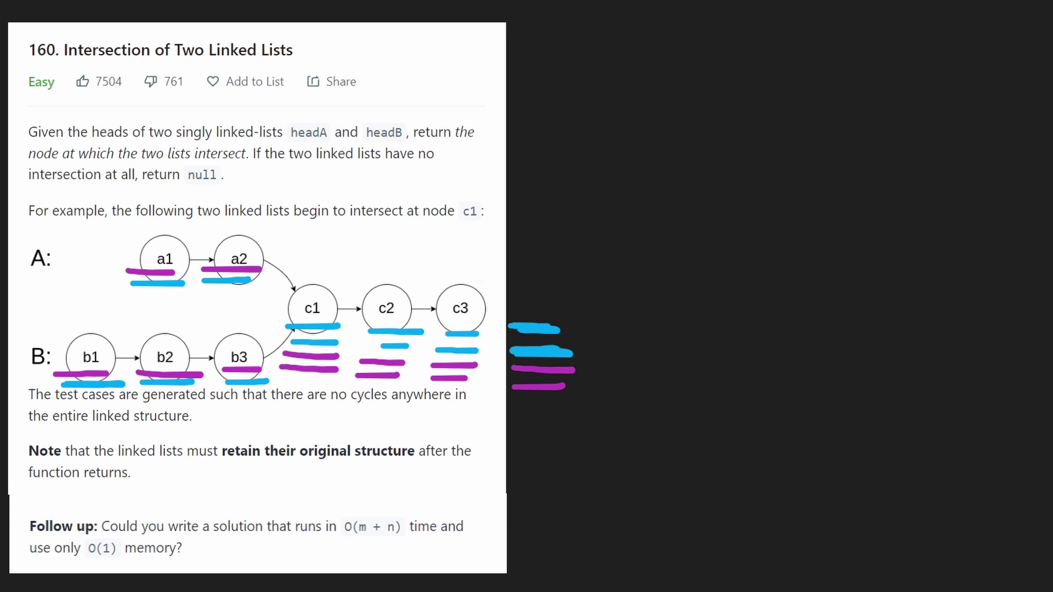
Loop c1 and write a circled 8, then undo the box and purple annotations
{"action": "mouse_move", "coordinate": [347, 329]}
{"action": "left_mouse_down"}
{"action": "mouse_move", "coordinate": [272, 312]}
{"action": "mouse_move", "coordinate": [360, 308]}
{"action": "left_mouse_up"}
{"action": "left_click_drag", "start_coordinate": [698, 232], "coordinate": [685, 253]}
{"action": "left_click_drag", "start_coordinate": [631, 241], "coordinate": [737, 203]}
{"action": "left_click_drag", "start_coordinate": [643, 225], "coordinate": [738, 217]}
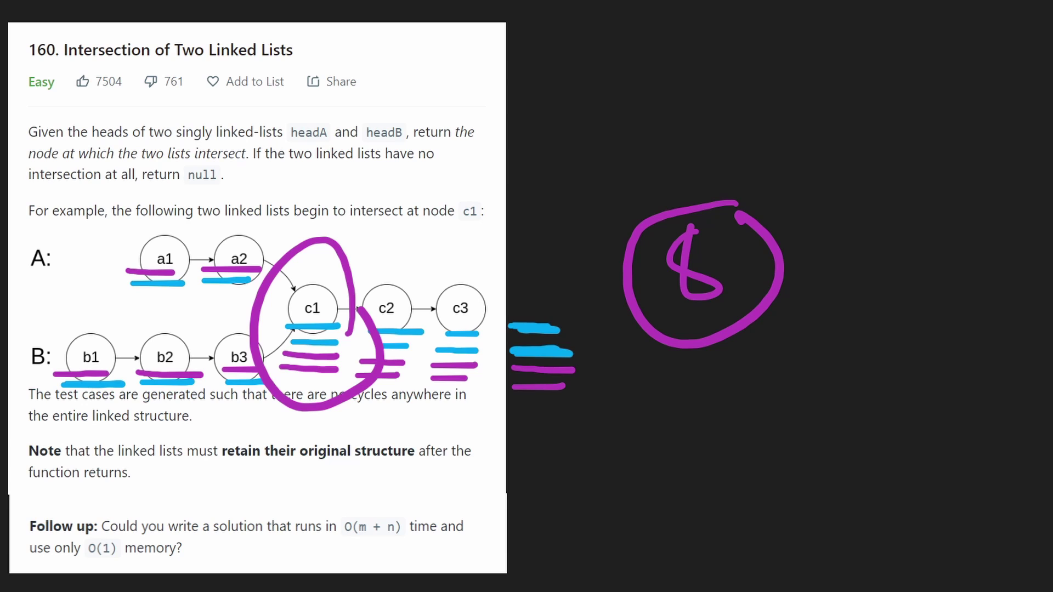
{"action": "mouse_move", "coordinate": [574, 198]}
{"action": "left_mouse_down"}
{"action": "mouse_move", "coordinate": [300, 174]}
{"action": "mouse_move", "coordinate": [25, 362]}
{"action": "mouse_move", "coordinate": [634, 436]}
{"action": "mouse_move", "coordinate": [602, 215]}
{"action": "left_mouse_up"}
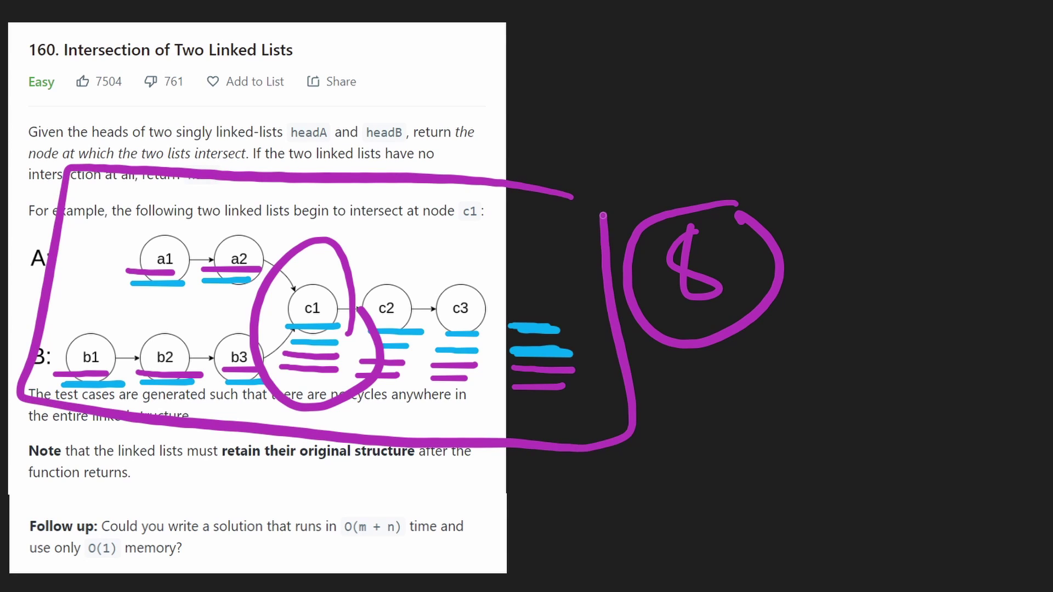
{"action": "key", "text": "ctrl+z"}
{"action": "key", "text": "ctrl+z"}
{"action": "key", "text": "ctrl+z"}
{"action": "key", "text": "ctrl+z"}
{"action": "key", "text": "ctrl+z"}
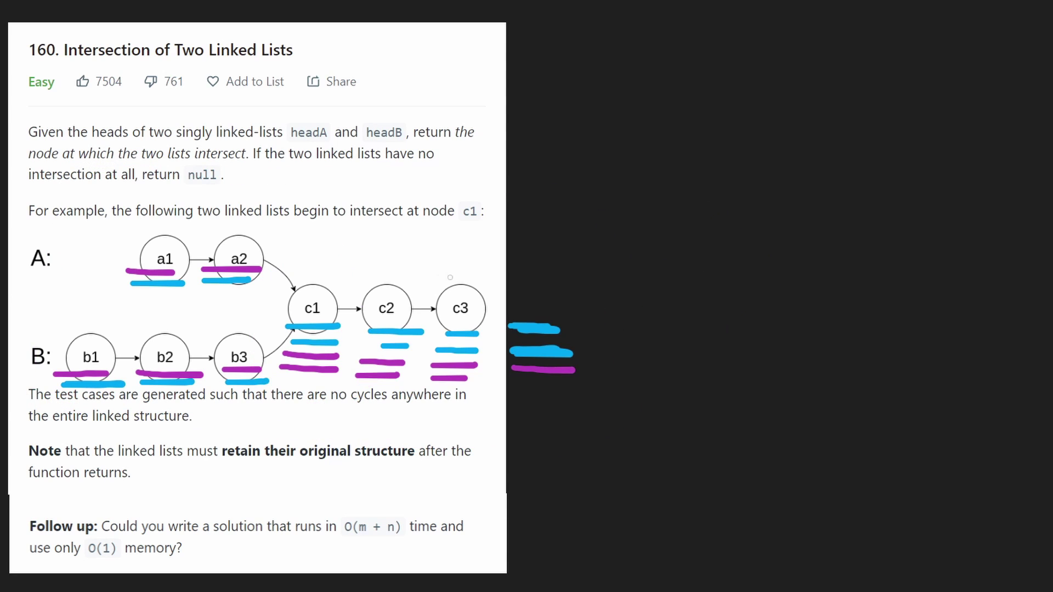
{"action": "key", "text": "ctrl+z"}
{"action": "key", "text": "ctrl+z"}
{"action": "key", "text": "ctrl+z"}
{"action": "key", "text": "ctrl+z"}
{"action": "key", "text": "ctrl+z"}
{"action": "key", "text": "ctrl+z"}
{"action": "key", "text": "ctrl+z"}
{"action": "key", "text": "ctrl+z"}
{"action": "key", "text": "ctrl+z"}
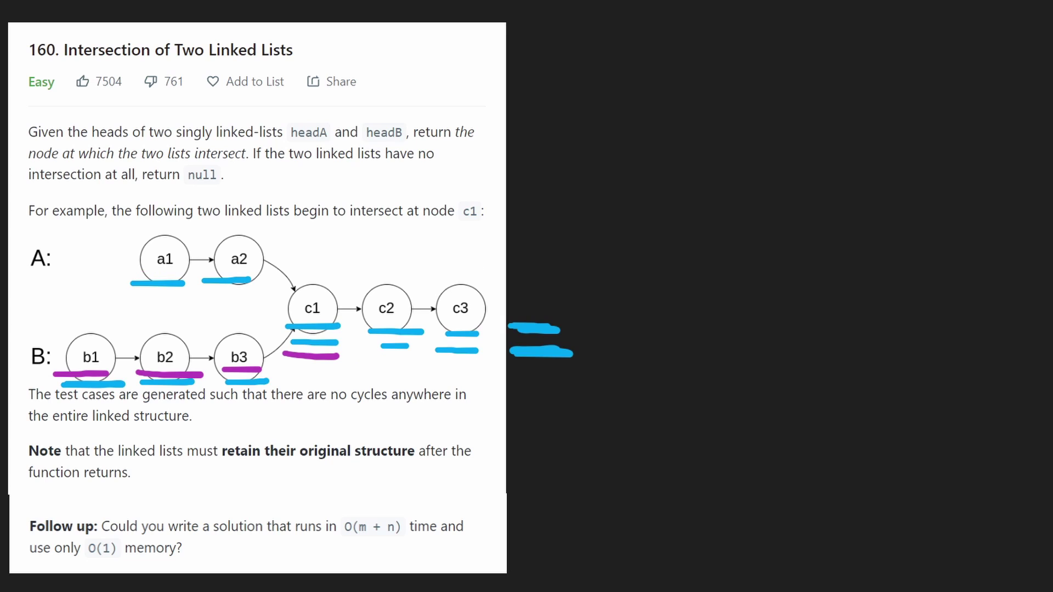
Underline a1–a2 and c1–c2 in blue, and b1–b3 in magenta
{"action": "key", "text": "ctrl+z"}
{"action": "key", "text": "ctrl+z"}
{"action": "key", "text": "ctrl+z"}
{"action": "key", "text": "ctrl+z"}
{"action": "key", "text": "ctrl+z"}
{"action": "key", "text": "ctrl+z"}
{"action": "key", "text": "ctrl+z"}
{"action": "key", "text": "ctrl+z"}
{"action": "key", "text": "ctrl+z"}
{"action": "key", "text": "ctrl+z"}
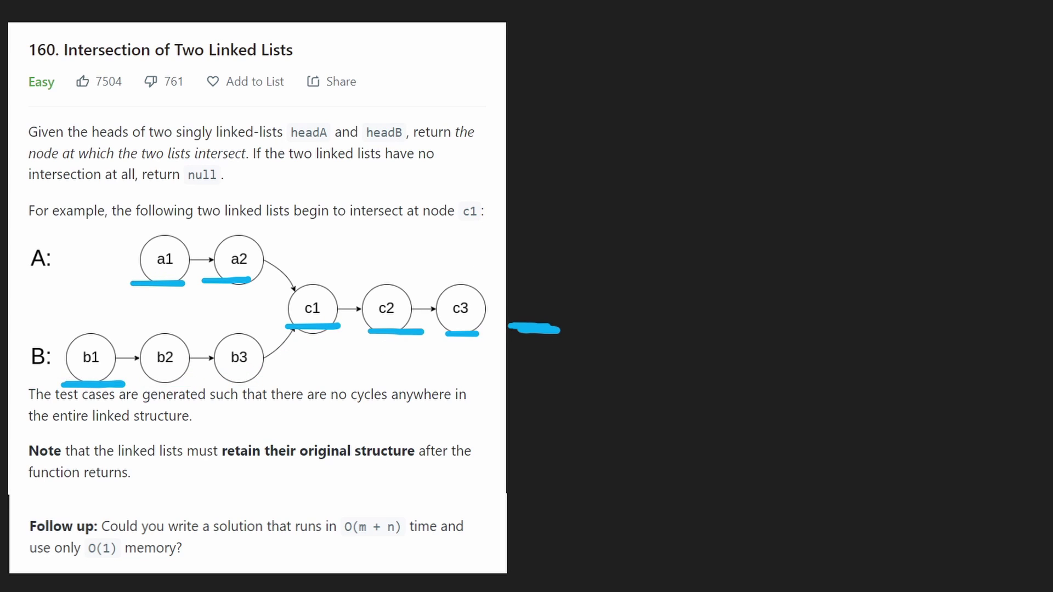
{"action": "key", "text": "ctrl+z"}
{"action": "key", "text": "ctrl+z"}
{"action": "key", "text": "ctrl+z"}
{"action": "key", "text": "ctrl+z"}
{"action": "key", "text": "ctrl+z"}
{"action": "key", "text": "ctrl+z"}
{"action": "key", "text": "ctrl+z"}
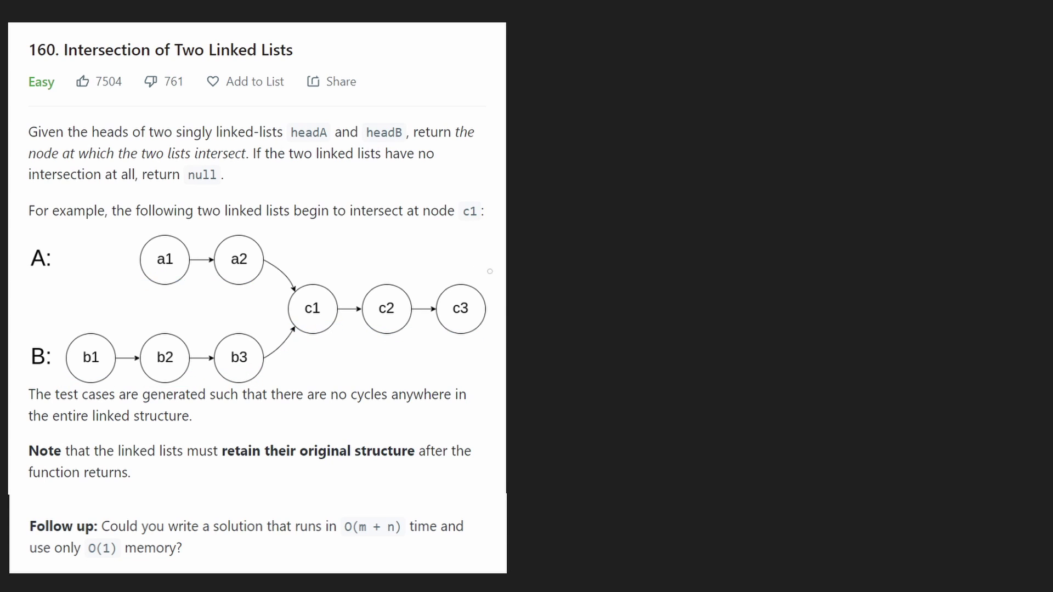
{"action": "left_click_drag", "start_coordinate": [132, 282], "coordinate": [255, 281]}
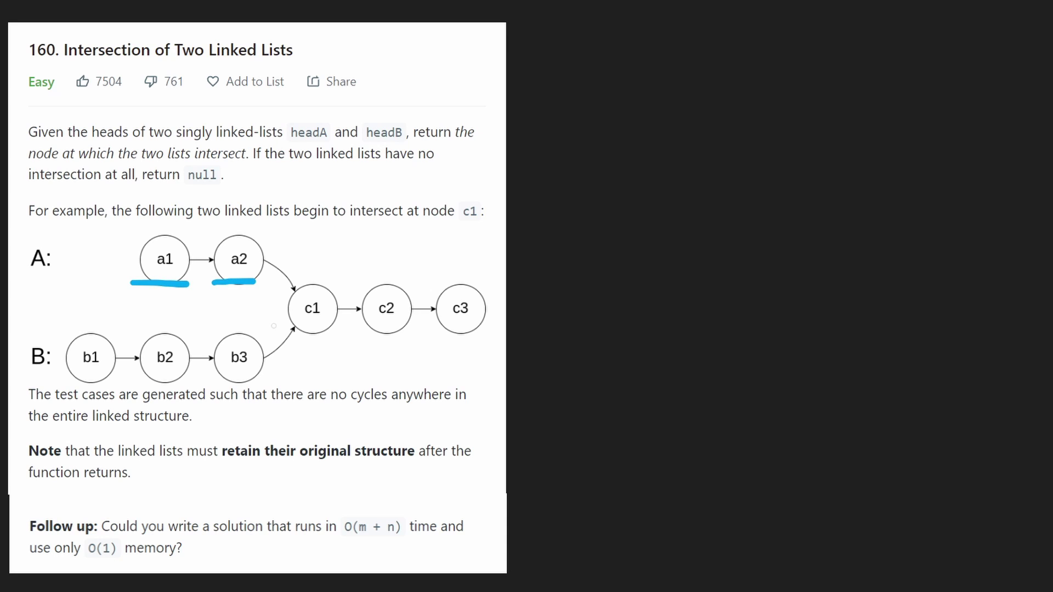
{"action": "left_click_drag", "start_coordinate": [273, 328], "coordinate": [485, 333]}
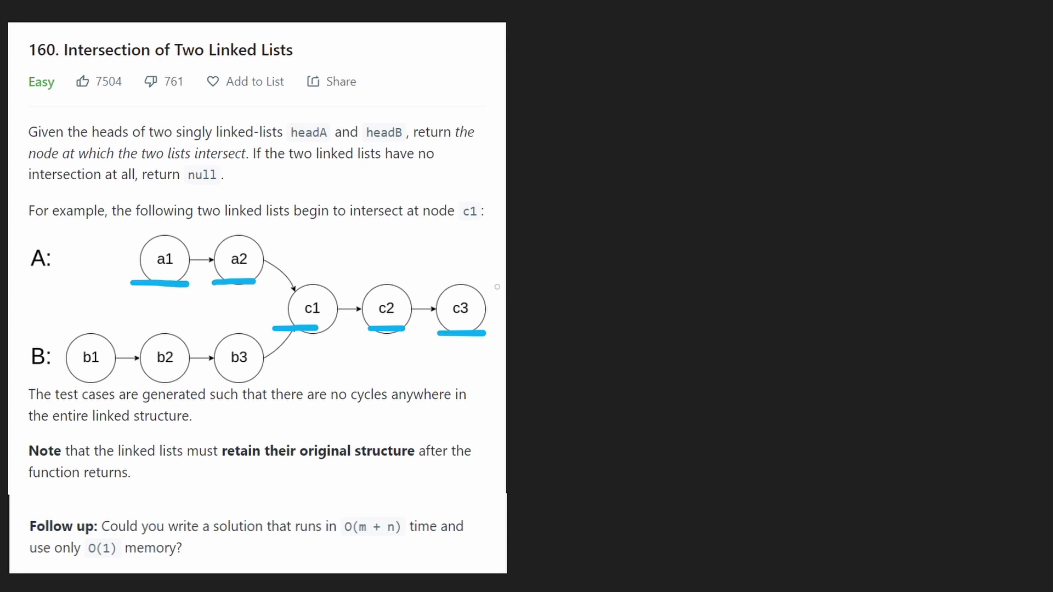
{"action": "left_click_drag", "start_coordinate": [54, 381], "coordinate": [263, 384]}
{"action": "left_click_drag", "start_coordinate": [278, 345], "coordinate": [400, 342]}
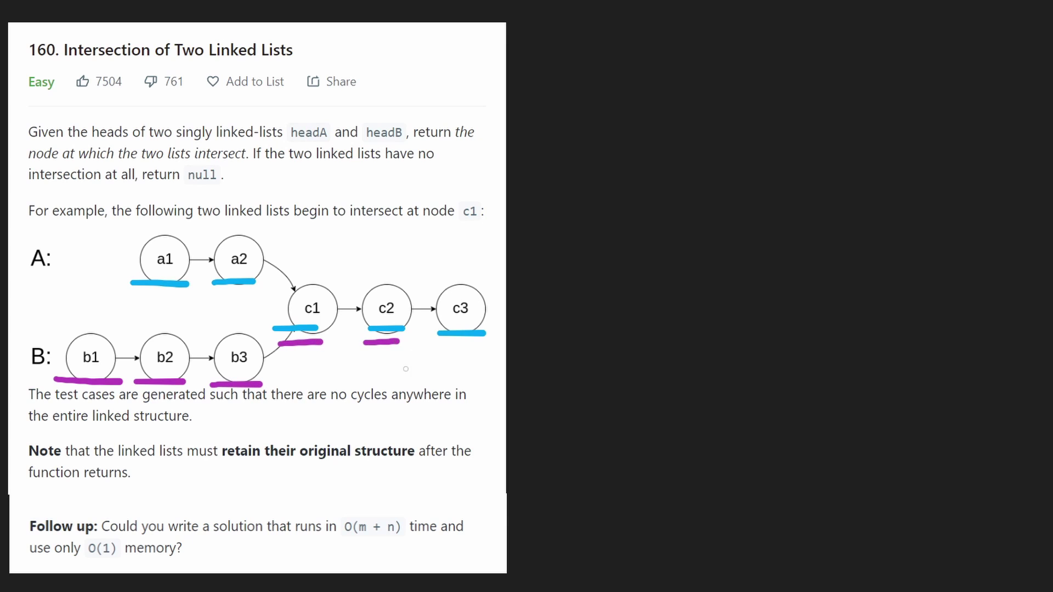
{"action": "mouse_move", "coordinate": [403, 378]}
{"action": "left_mouse_down"}
{"action": "mouse_move", "coordinate": [372, 360]}
{"action": "mouse_move", "coordinate": [399, 366]}
{"action": "left_mouse_up"}
{"action": "key", "text": "ctrl+z"}
{"action": "key", "text": "ctrl+z"}
Underline node b1 in cyan and node c3 in magenta, discarding stray circles
{"action": "mouse_move", "coordinate": [483, 279]}
{"action": "left_mouse_down"}
{"action": "mouse_move", "coordinate": [457, 259]}
{"action": "mouse_move", "coordinate": [304, 436]}
{"action": "mouse_move", "coordinate": [495, 280]}
{"action": "left_mouse_up"}
{"action": "key", "text": "ctrl+z"}
{"action": "left_click_drag", "start_coordinate": [609, 248], "coordinate": [625, 271]}
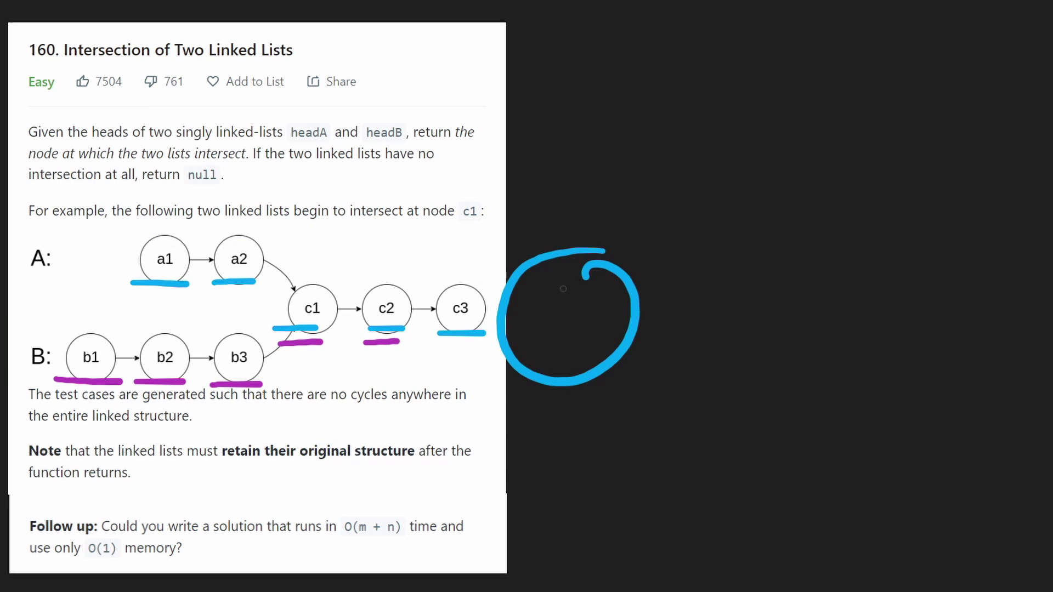
{"action": "key", "text": "ctrl+z"}
{"action": "mouse_move", "coordinate": [58, 365]}
{"action": "left_mouse_down"}
{"action": "mouse_move", "coordinate": [117, 371]}
{"action": "mouse_move", "coordinate": [59, 363]}
{"action": "left_mouse_up"}
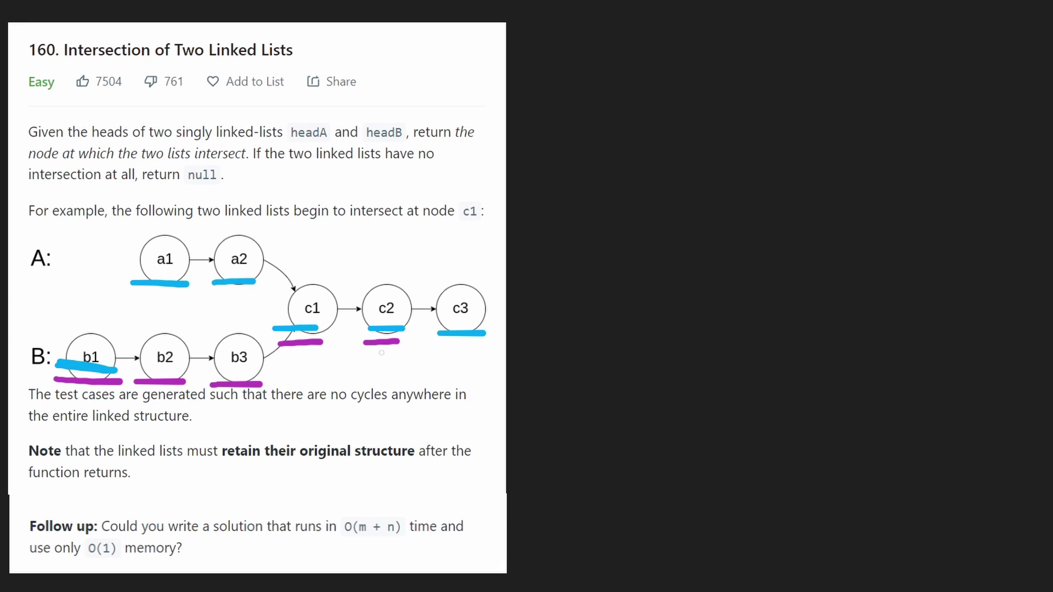
{"action": "mouse_move", "coordinate": [346, 354]}
{"action": "left_mouse_down"}
{"action": "mouse_move", "coordinate": [427, 360]}
{"action": "mouse_move", "coordinate": [497, 345]}
{"action": "left_mouse_up"}
{"action": "key", "text": "ctrl+z"}
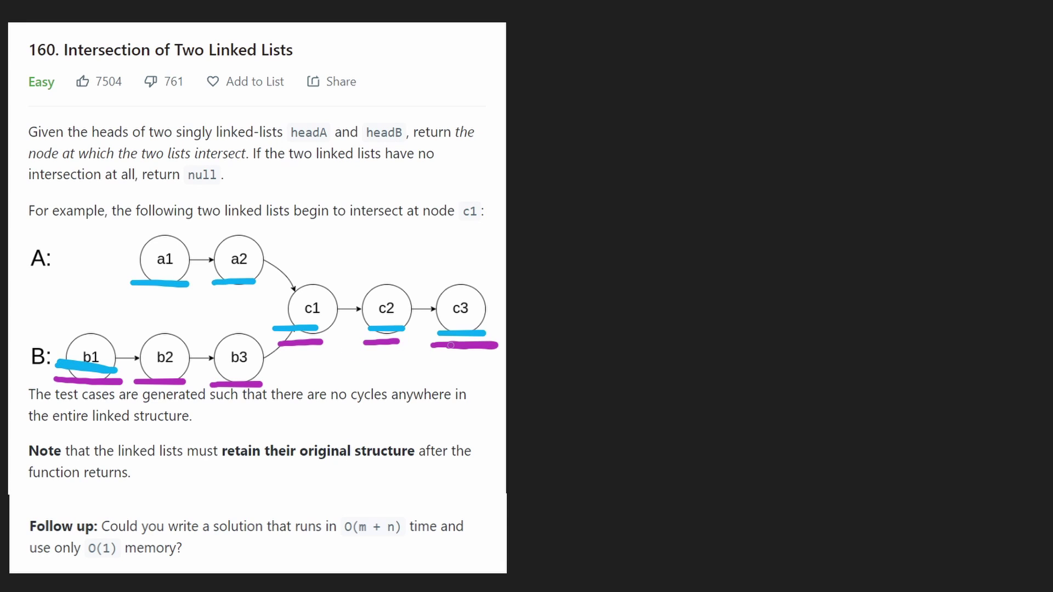
{"action": "left_click_drag", "start_coordinate": [111, 328], "coordinate": [81, 325]}
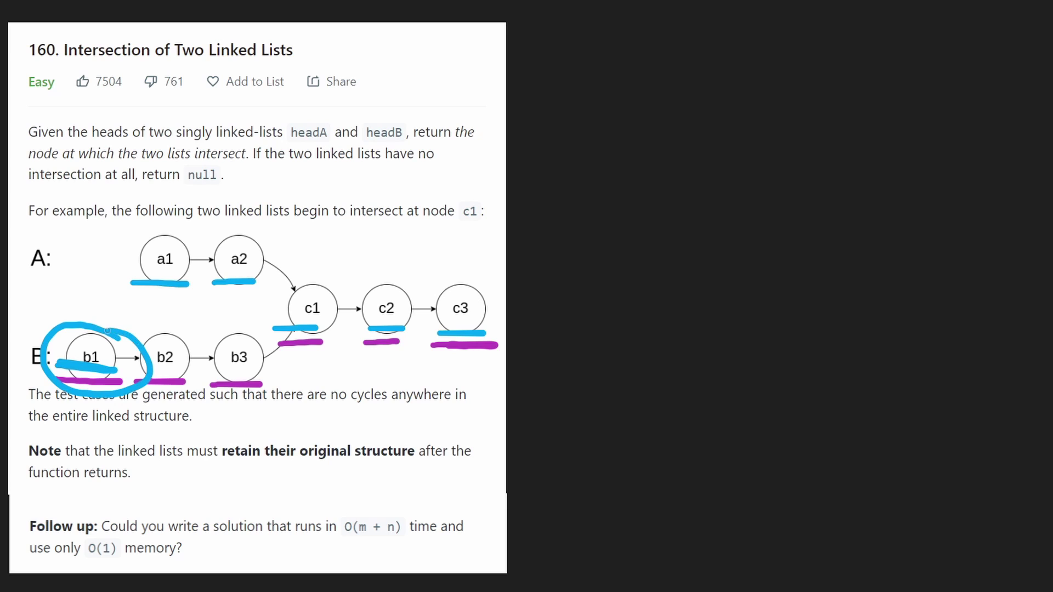
{"action": "key", "text": "ctrl+z"}
Draw arrows pointing at b2 and a1, removing the attempted c3 marks
{"action": "mouse_move", "coordinate": [110, 293]}
{"action": "left_mouse_down"}
{"action": "mouse_move", "coordinate": [157, 344]}
{"action": "mouse_move", "coordinate": [140, 326]}
{"action": "left_mouse_up"}
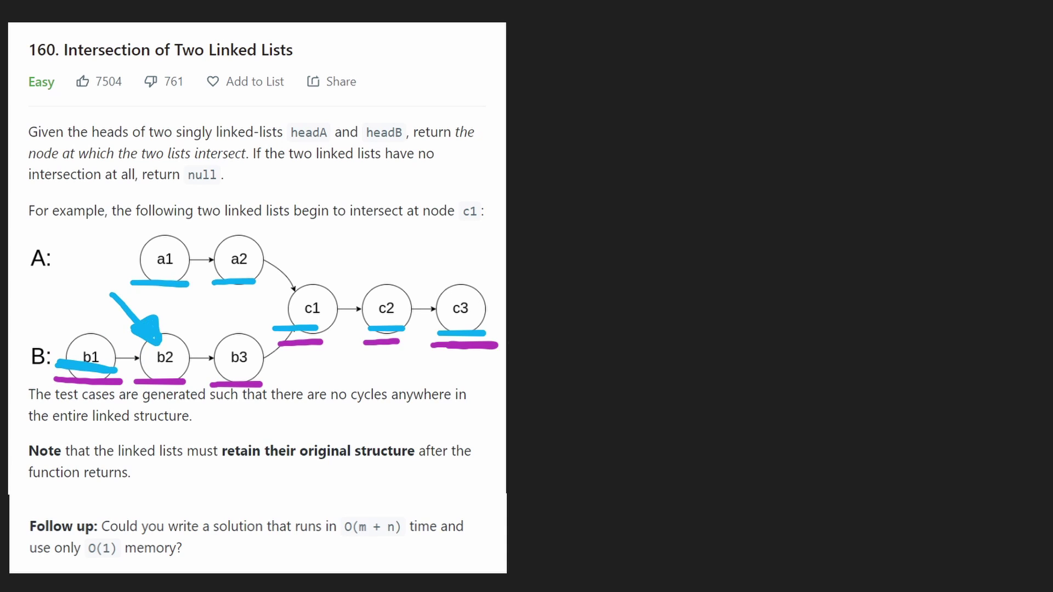
{"action": "left_click_drag", "start_coordinate": [512, 345], "coordinate": [523, 327]}
{"action": "left_click_drag", "start_coordinate": [573, 229], "coordinate": [544, 301]}
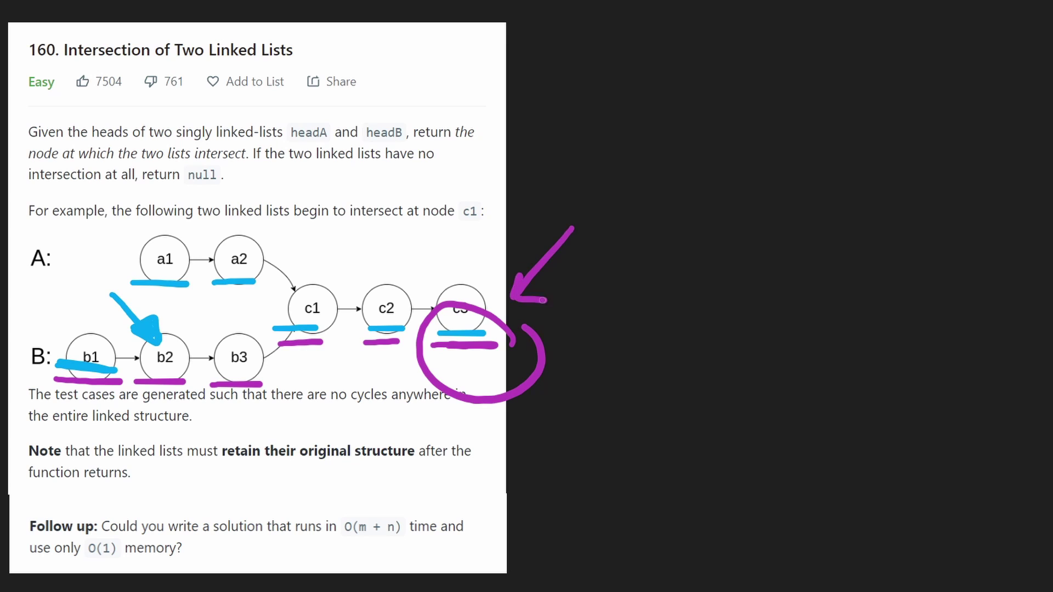
{"action": "key", "text": "ctrl+z"}
{"action": "key", "text": "ctrl+z"}
{"action": "left_click_drag", "start_coordinate": [124, 175], "coordinate": [154, 242]}
{"action": "left_click_drag", "start_coordinate": [130, 228], "coordinate": [157, 241]}
{"action": "mouse_move", "coordinate": [197, 315]}
{"action": "left_mouse_down"}
{"action": "mouse_move", "coordinate": [127, 132]}
{"action": "mouse_move", "coordinate": [212, 303]}
{"action": "left_mouse_up"}
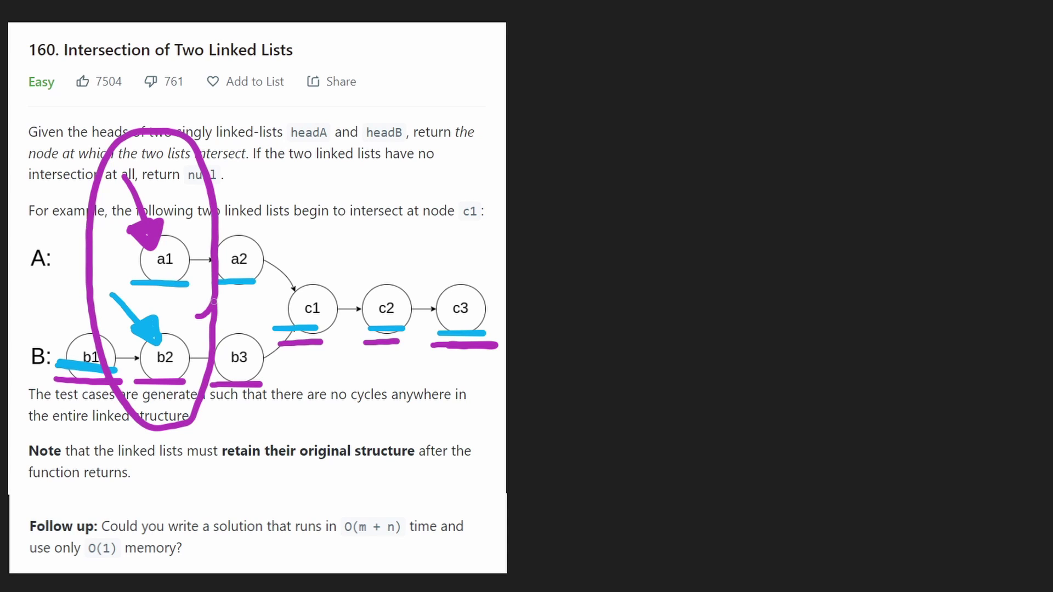
{"action": "key", "text": "ctrl+z"}
Circle the meeting node c1 and draw an arrow pointing at it
{"action": "mouse_move", "coordinate": [280, 283]}
{"action": "left_mouse_down"}
{"action": "mouse_move", "coordinate": [279, 197]}
{"action": "mouse_move", "coordinate": [245, 431]}
{"action": "mouse_move", "coordinate": [287, 239]}
{"action": "left_mouse_up"}
{"action": "key", "text": "ctrl+z"}
{"action": "left_click_drag", "start_coordinate": [337, 280], "coordinate": [339, 288]}
{"action": "mouse_move", "coordinate": [457, 157]}
{"action": "left_mouse_down"}
{"action": "mouse_move", "coordinate": [366, 260]}
{"action": "mouse_move", "coordinate": [401, 264]}
{"action": "left_mouse_up"}
{"action": "left_click_drag", "start_coordinate": [375, 230], "coordinate": [395, 262]}
Handwrite O(n+m) to the right of the diagram
{"action": "left_click_drag", "start_coordinate": [621, 230], "coordinate": [608, 213]}
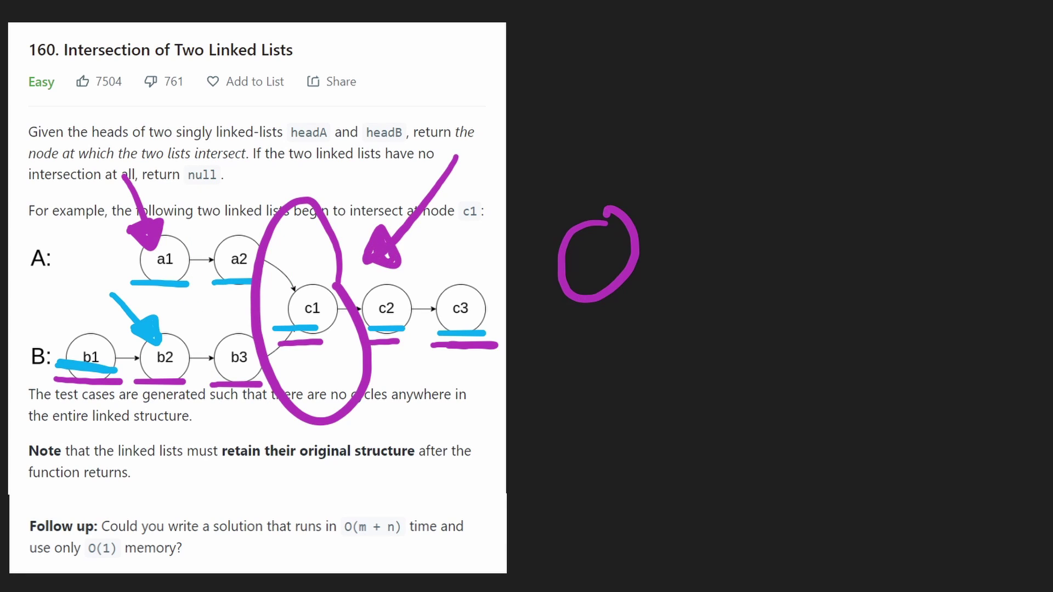
{"action": "mouse_move", "coordinate": [489, 278]}
{"action": "left_mouse_down"}
{"action": "mouse_move", "coordinate": [290, 227]}
{"action": "mouse_move", "coordinate": [216, 318]}
{"action": "mouse_move", "coordinate": [507, 297]}
{"action": "left_mouse_up"}
{"action": "key", "text": "ctrl+z"}
{"action": "left_click_drag", "start_coordinate": [721, 197], "coordinate": [701, 308]}
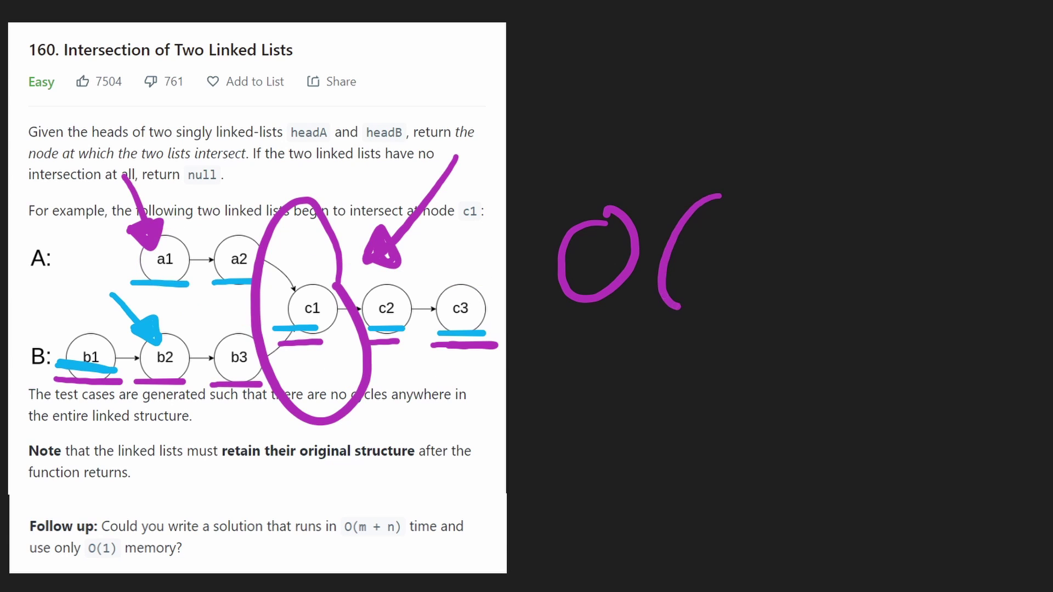
{"action": "mouse_move", "coordinate": [724, 243]}
{"action": "left_mouse_down"}
{"action": "mouse_move", "coordinate": [759, 264]}
{"action": "mouse_move", "coordinate": [795, 264]}
{"action": "mouse_move", "coordinate": [801, 251]}
{"action": "mouse_move", "coordinate": [884, 260]}
{"action": "left_mouse_up"}
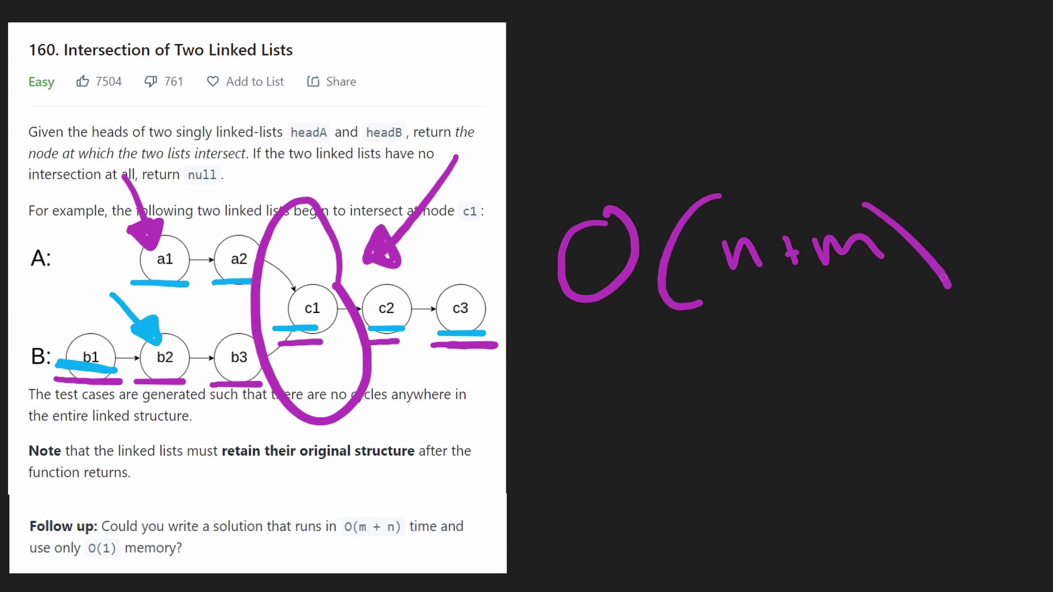
{"action": "left_click_drag", "start_coordinate": [864, 204], "coordinate": [914, 293]}
{"action": "left_click_drag", "start_coordinate": [697, 284], "coordinate": [896, 282]}
{"action": "key", "text": "ctrl+z"}
{"action": "mouse_move", "coordinate": [798, 324]}
{"action": "left_mouse_down"}
{"action": "mouse_move", "coordinate": [480, 396]}
{"action": "mouse_move", "coordinate": [501, 383]}
{"action": "left_mouse_up"}
{"action": "key", "text": "ctrl+z"}
{"action": "key", "text": "ctrl+z"}
Write O(1) below O(n+m) and draw a box around it
{"action": "left_click_drag", "start_coordinate": [634, 369], "coordinate": [619, 375]}
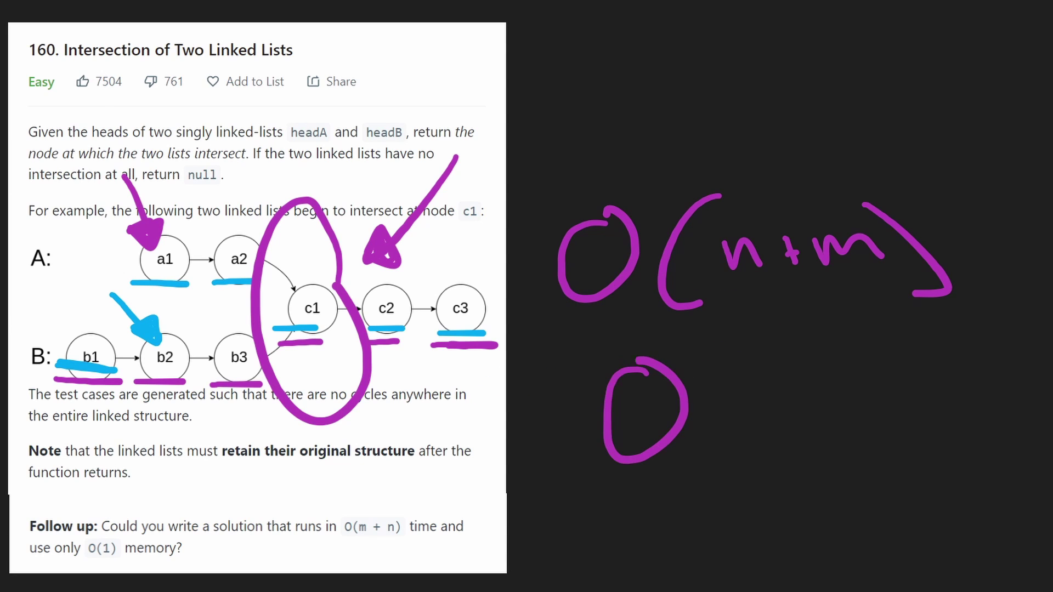
{"action": "left_click_drag", "start_coordinate": [751, 353], "coordinate": [777, 448]}
{"action": "left_click_drag", "start_coordinate": [782, 393], "coordinate": [792, 432]}
{"action": "left_click_drag", "start_coordinate": [786, 370], "coordinate": [828, 455]}
{"action": "mouse_move", "coordinate": [918, 330]}
{"action": "left_mouse_down"}
{"action": "mouse_move", "coordinate": [625, 510]}
{"action": "mouse_move", "coordinate": [942, 317]}
{"action": "left_mouse_up"}
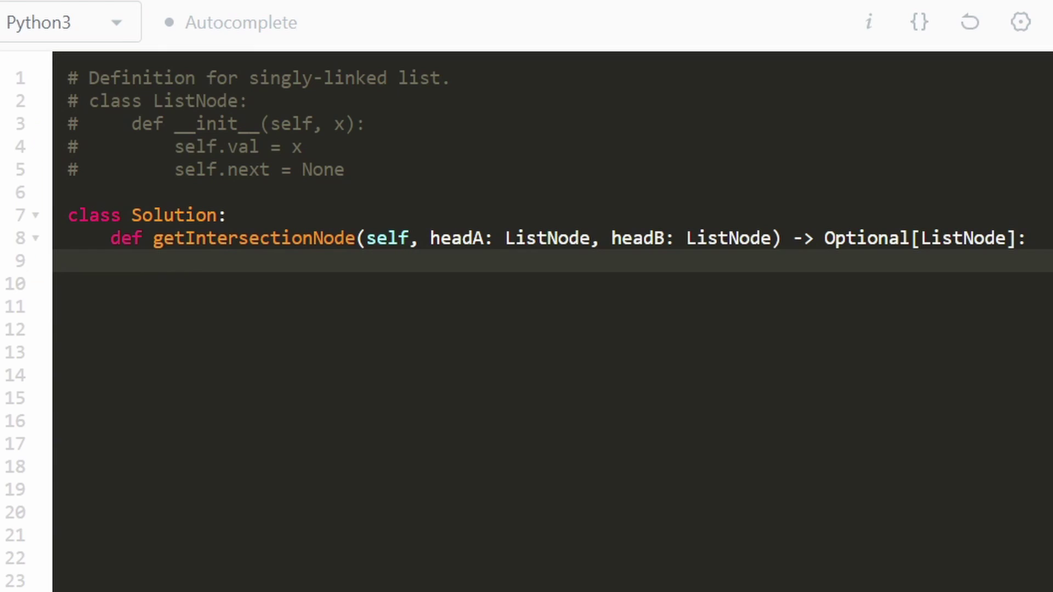
{"action": "type", "text": "l1"}
{"action": "type", "text": ", "}
{"action": "type", "text": "l2 "}
{"action": "type", "text": "= h"}
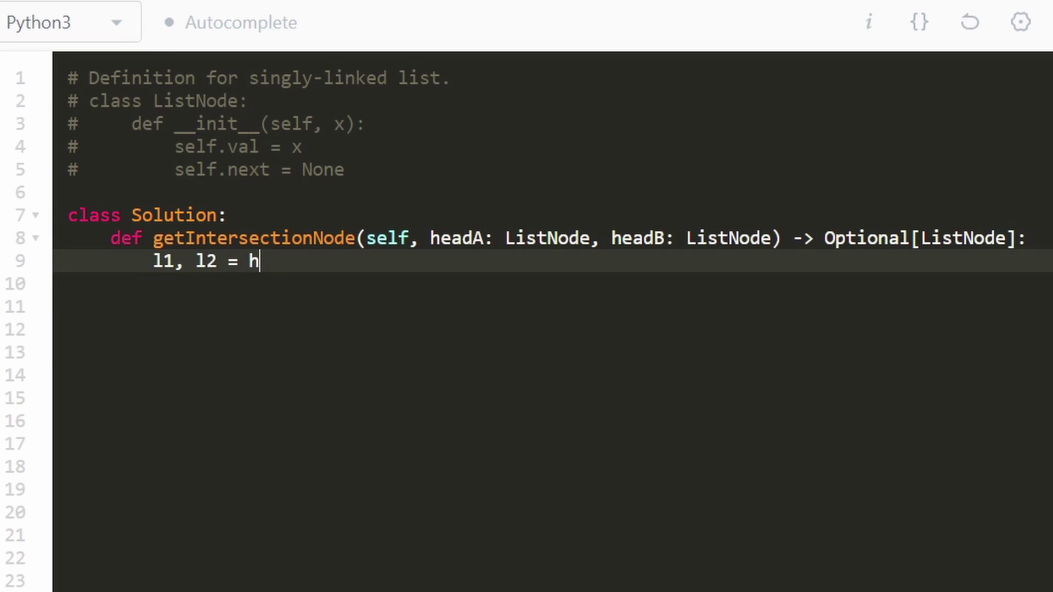
{"action": "type", "text": "eadA, he"}
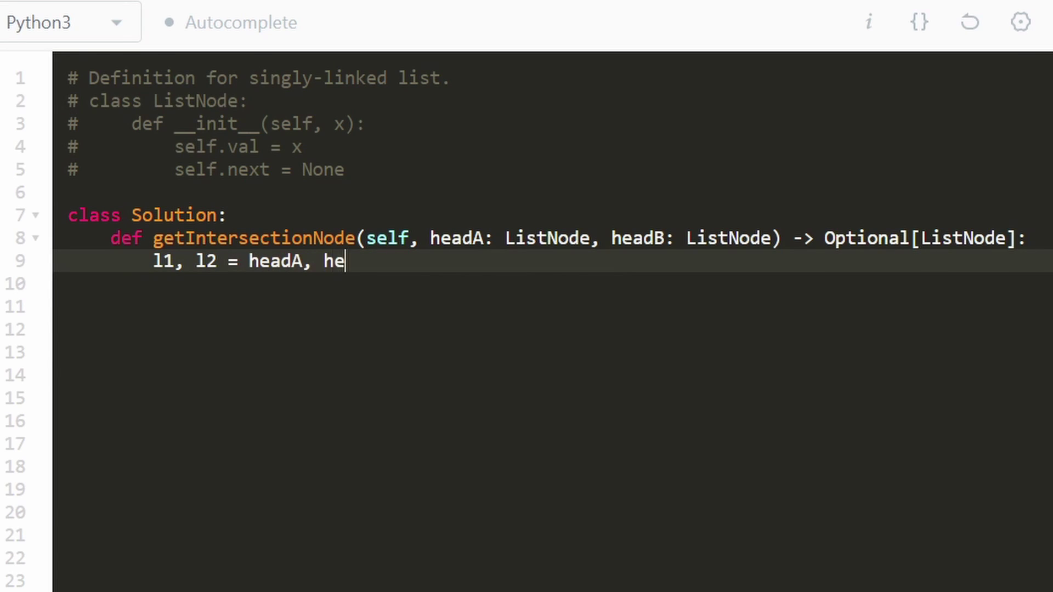
{"action": "type", "text": "adB"}
Write l1, l2 = headA, headB, a while l1 != l2 loop, and return l1
{"action": "key", "text": "Return"}
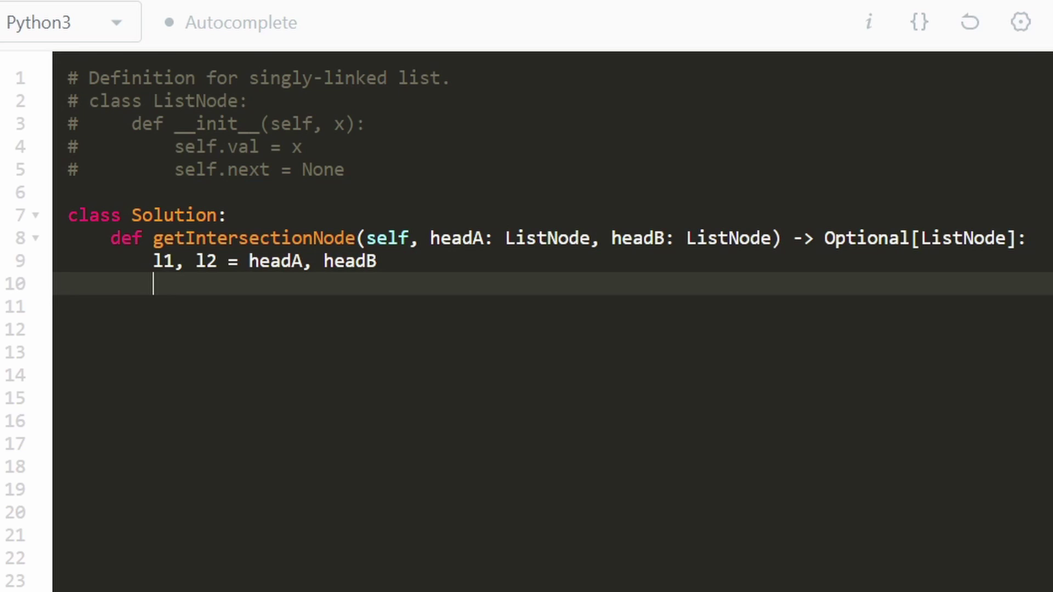
{"action": "type", "text": "while "}
{"action": "type", "text": "l1"}
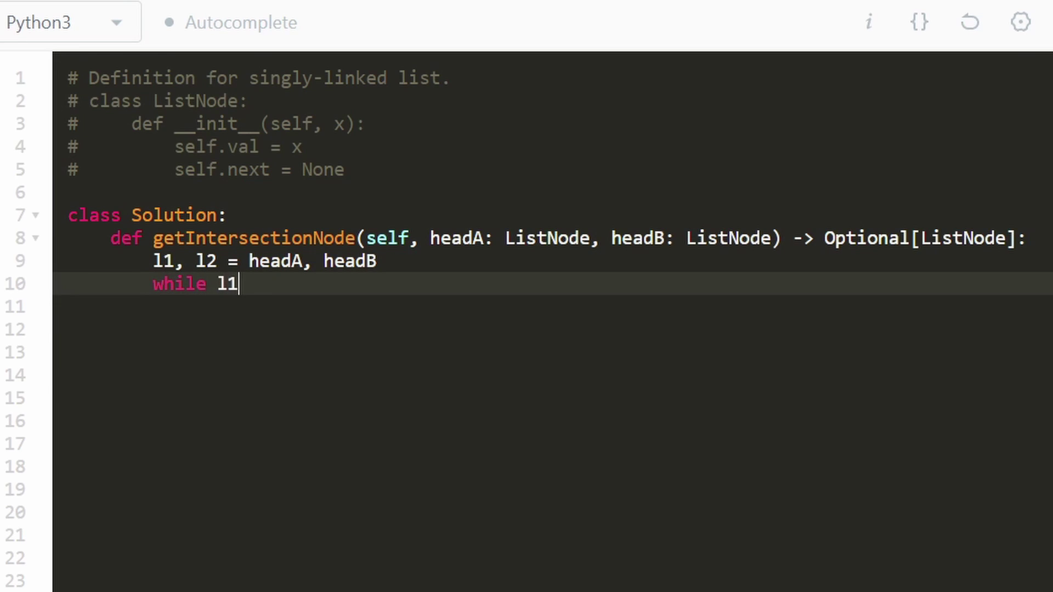
{"action": "type", "text": " !="}
{"action": "type", "text": " l2:"}
{"action": "key", "text": "Return"}
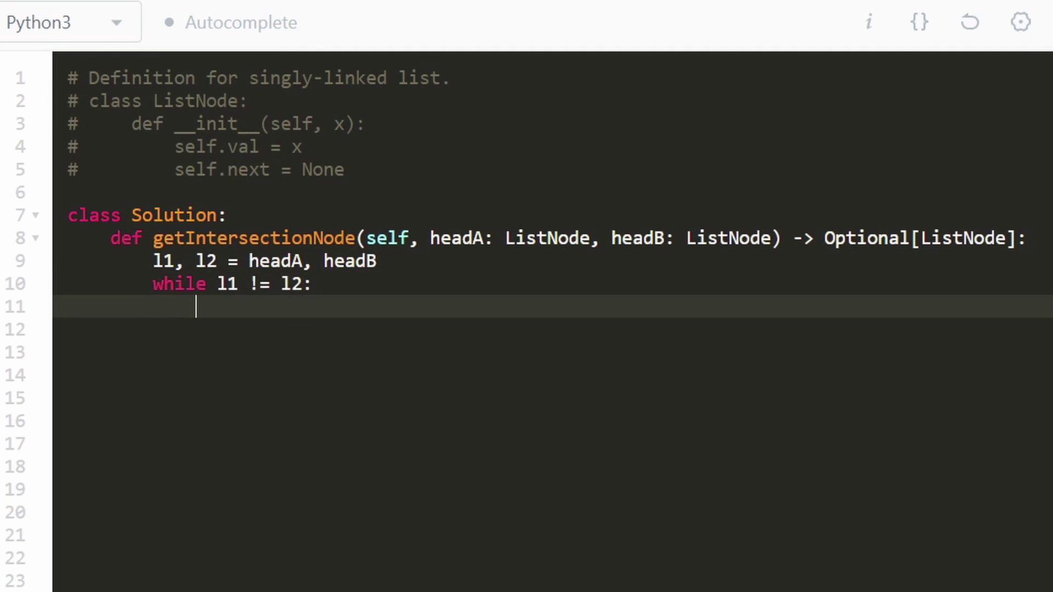
{"action": "key", "text": "BackSpace"}
{"action": "key", "text": "Return"}
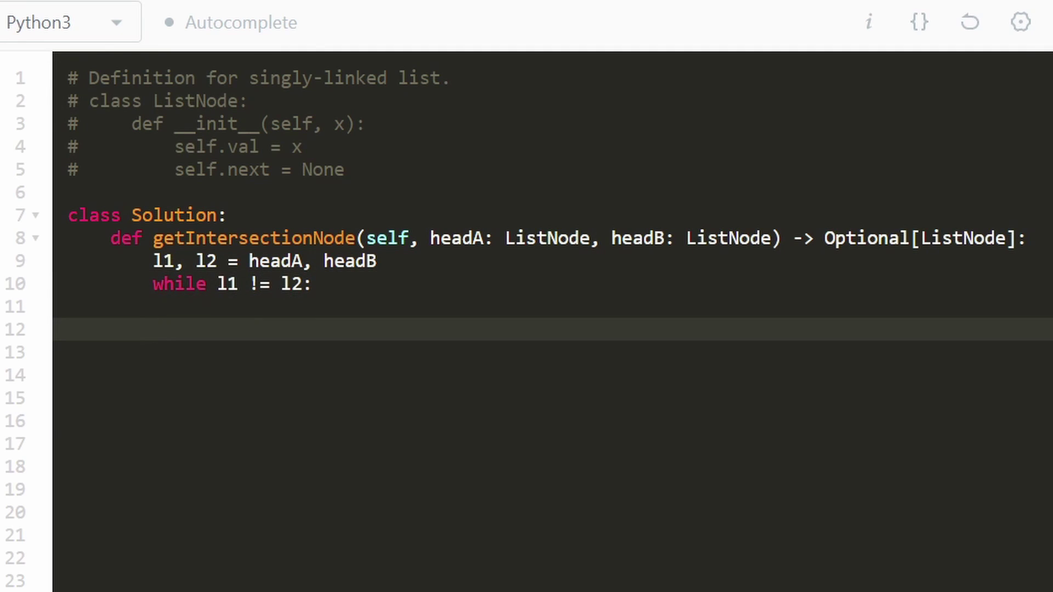
{"action": "type", "text": "return"}
{"action": "type", "text": " l1"}
{"action": "key", "text": "BackSpace"}
{"action": "type", "text": "2"}
{"action": "key", "text": "BackSpace"}
{"action": "type", "text": "1"}
Highlight the loop condition l1 != l2 on the while line
{"action": "key", "text": "Up"}
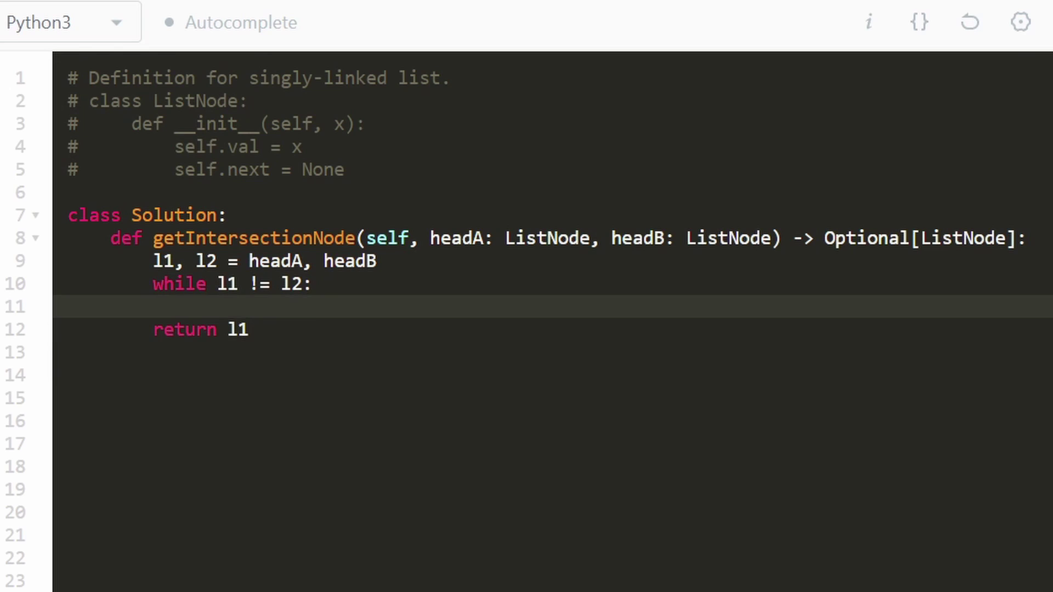
{"action": "key", "text": "Up"}
{"action": "key", "text": "End"}
{"action": "key", "text": "shift+Left"}
{"action": "key", "text": "shift+Left"}
{"action": "key", "text": "shift+Left"}
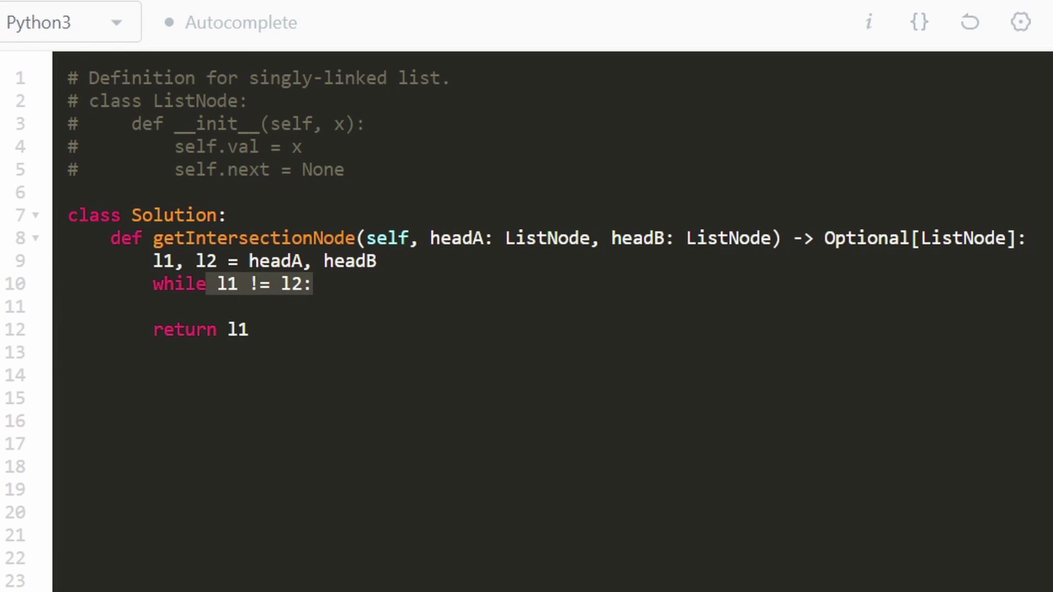
{"action": "key", "text": "Down"}
{"action": "key", "text": "shift+Up"}
{"action": "key", "text": "shift+Right"}
{"action": "key", "text": "shift+Right"}
{"action": "key", "text": "Down"}
{"action": "key", "text": "shift+Up"}
{"action": "key", "text": "shift+Right"}
{"action": "key", "text": "shift+Right"}
{"action": "key", "text": "shift+Left"}
Highlight the whole while line and the return l1 line, then start the loop body
{"action": "key", "text": "End"}
{"action": "key", "text": "shift+Home"}
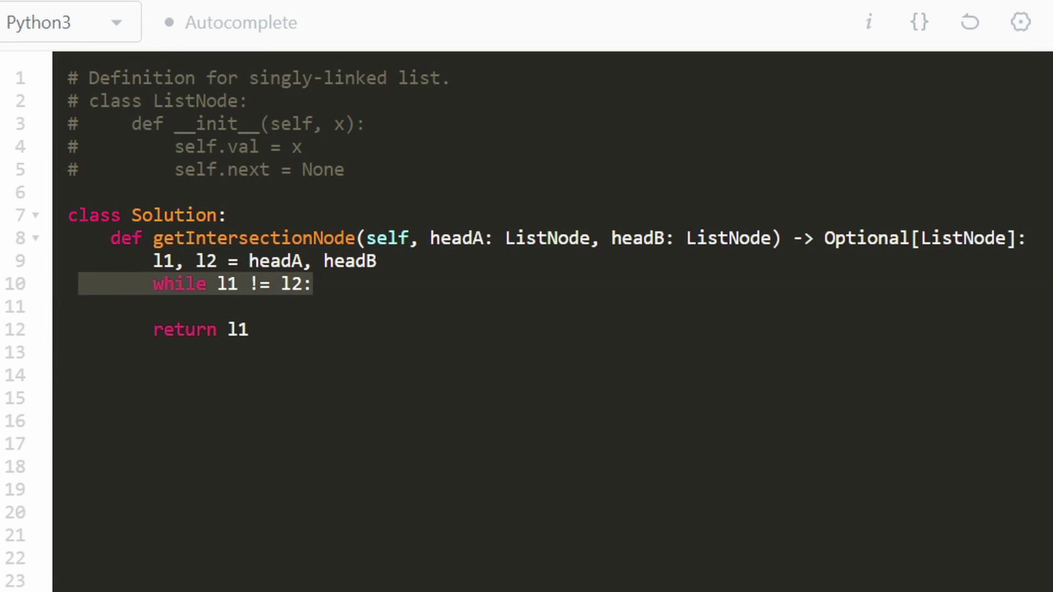
{"action": "key", "text": "Down"}
{"action": "key", "text": "Down"}
{"action": "key", "text": "End"}
{"action": "key", "text": "shift+Home"}
{"action": "key", "text": "shift+Home"}
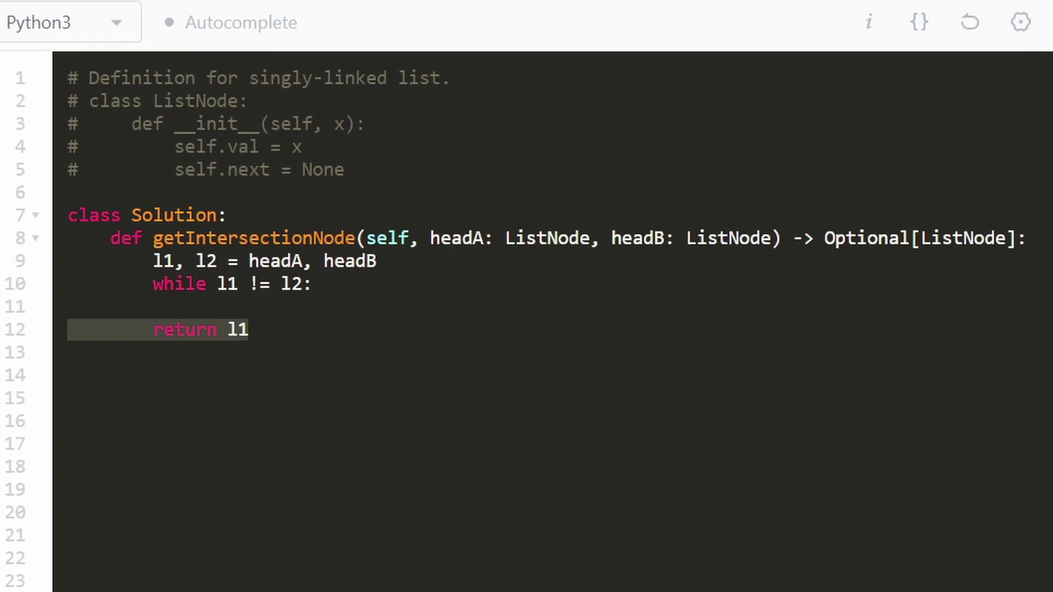
{"action": "key", "text": "End"}
{"action": "key", "text": "Up"}
{"action": "type", "text": "l1"}
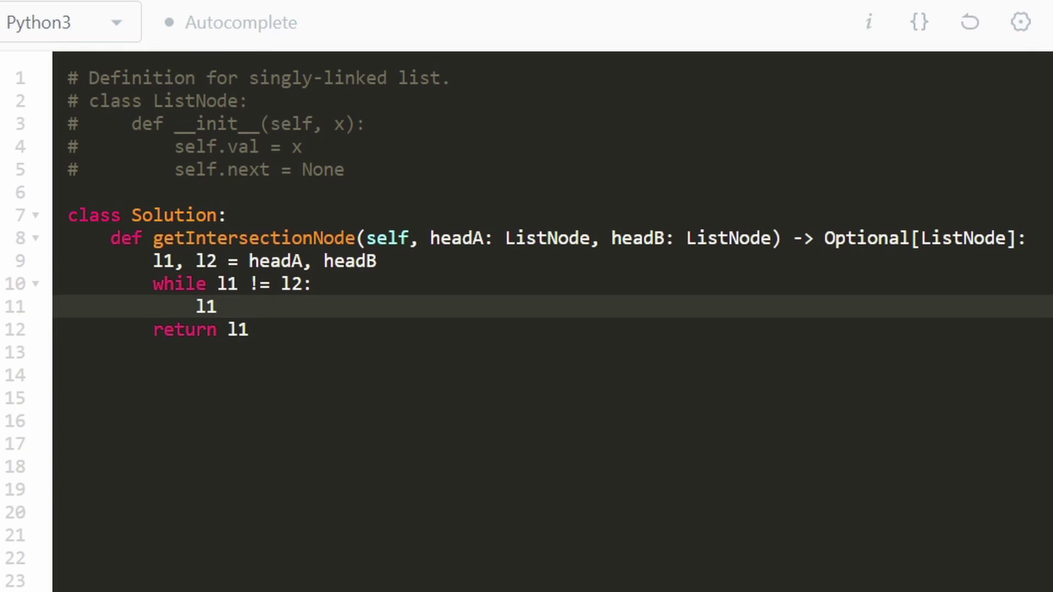
{"action": "type", "text": " = l1"}
{"action": "type", "text": ".next"}
Add the l1 = l1.next if l1 else headB line and highlight both advance lines
{"action": "key", "text": "Return"}
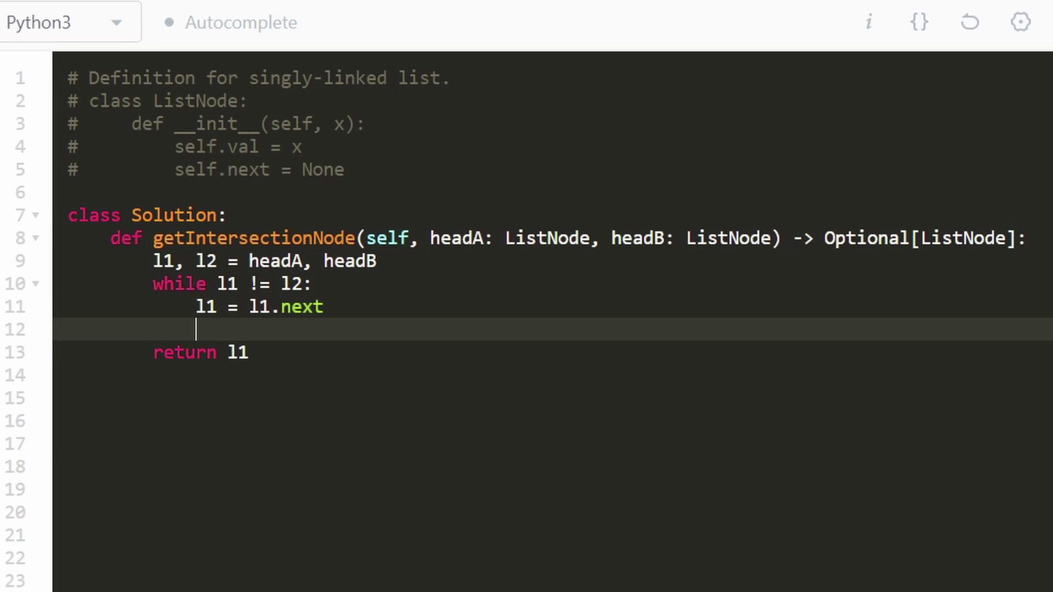
{"action": "type", "text": "l2 = l"}
{"action": "type", "text": "2.next"}
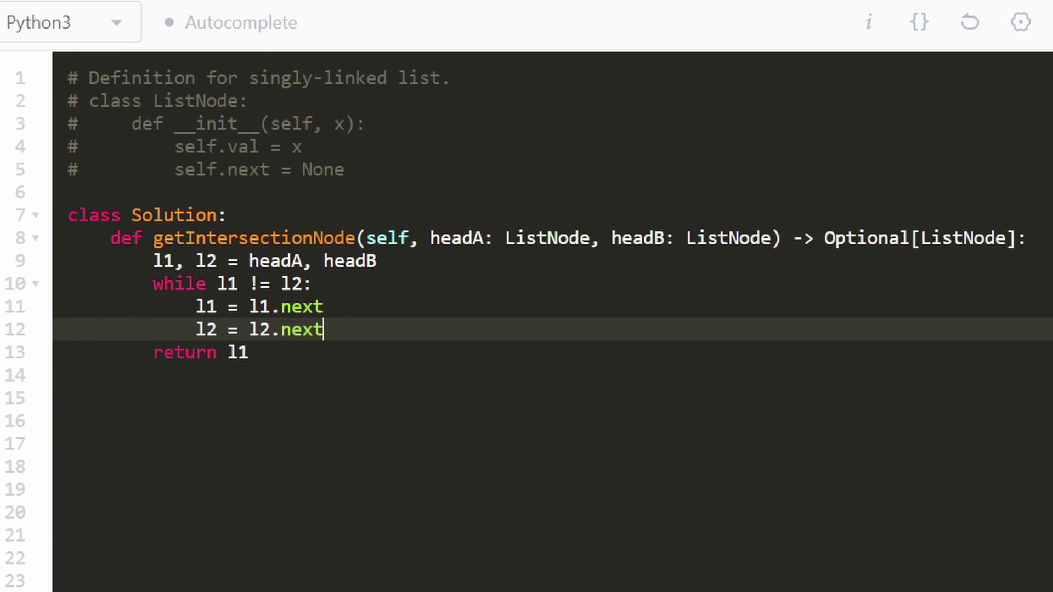
{"action": "key", "text": "Down"}
{"action": "key", "text": "Down"}
{"action": "key", "text": "Up"}
{"action": "key", "text": "Up"}
{"action": "key", "text": "Up"}
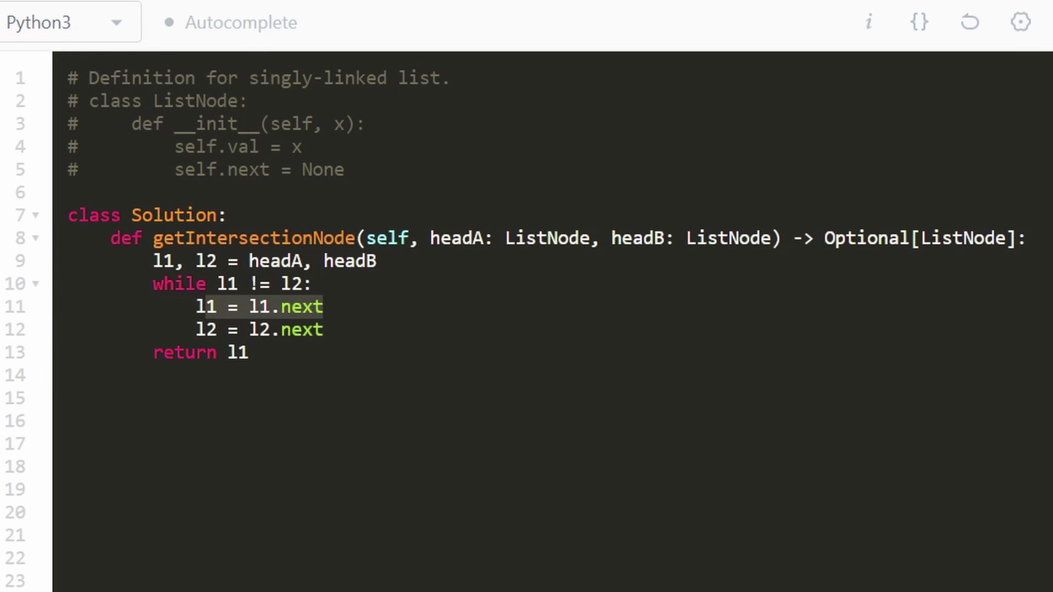
{"action": "key", "text": "shift+Left"}
{"action": "key", "text": "shift+Left"}
{"action": "key", "text": "Down"}
{"action": "key", "text": "End"}
{"action": "key", "text": "shift+Home"}
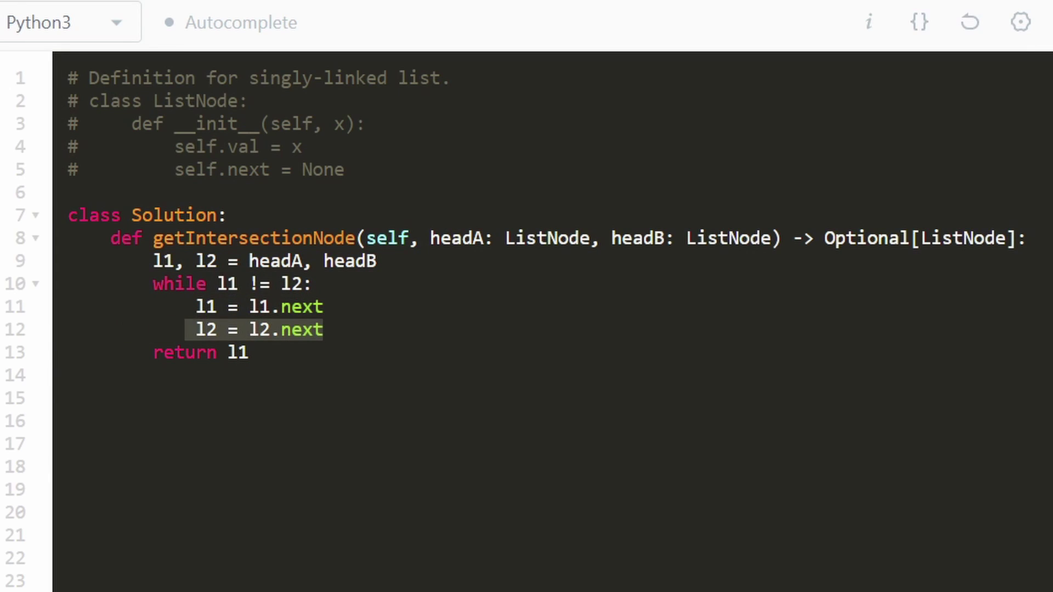
{"action": "key", "text": "Down"}
{"action": "key", "text": "Down"}
{"action": "key", "text": "Down"}
{"action": "key", "text": "Up"}
{"action": "key", "text": "Up"}
{"action": "key", "text": "Up"}
{"action": "key", "text": "End"}
{"action": "key", "text": "shift+Home"}
{"action": "key", "text": "Down"}
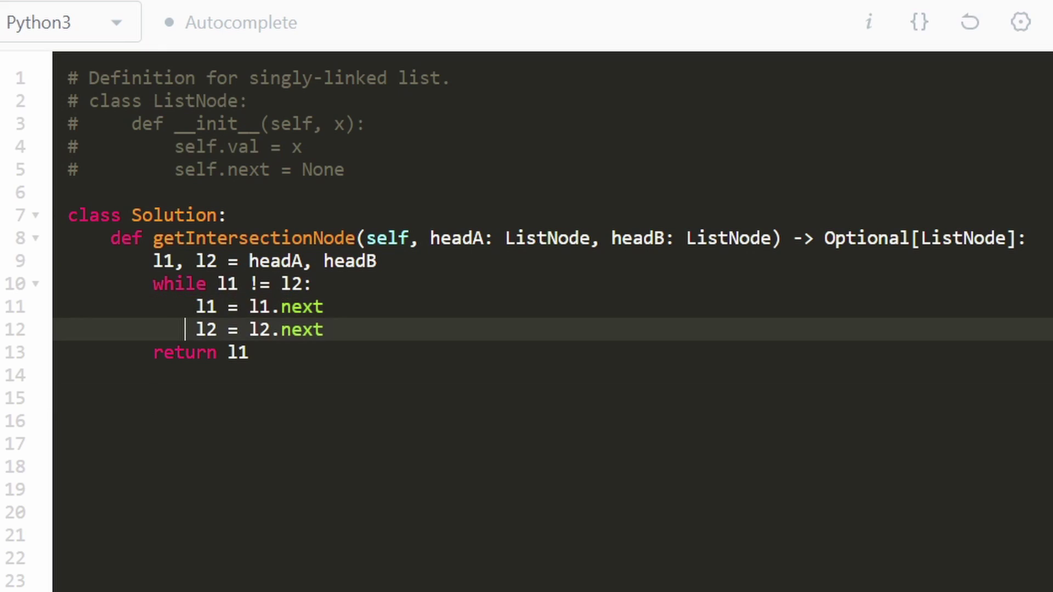
Highlight l1 and the l2 after else on line 11
{"action": "key", "text": "Up"}
{"action": "key", "text": "shift+Left"}
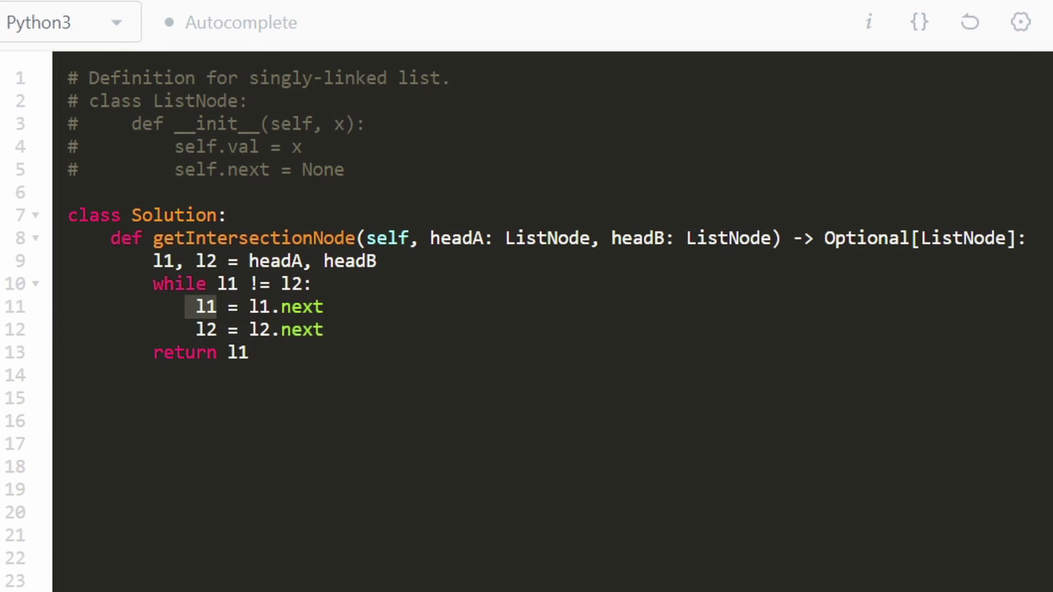
{"action": "key", "text": "shift+Left"}
{"action": "key", "text": "shift+Right"}
{"action": "key", "text": "shift+Right"}
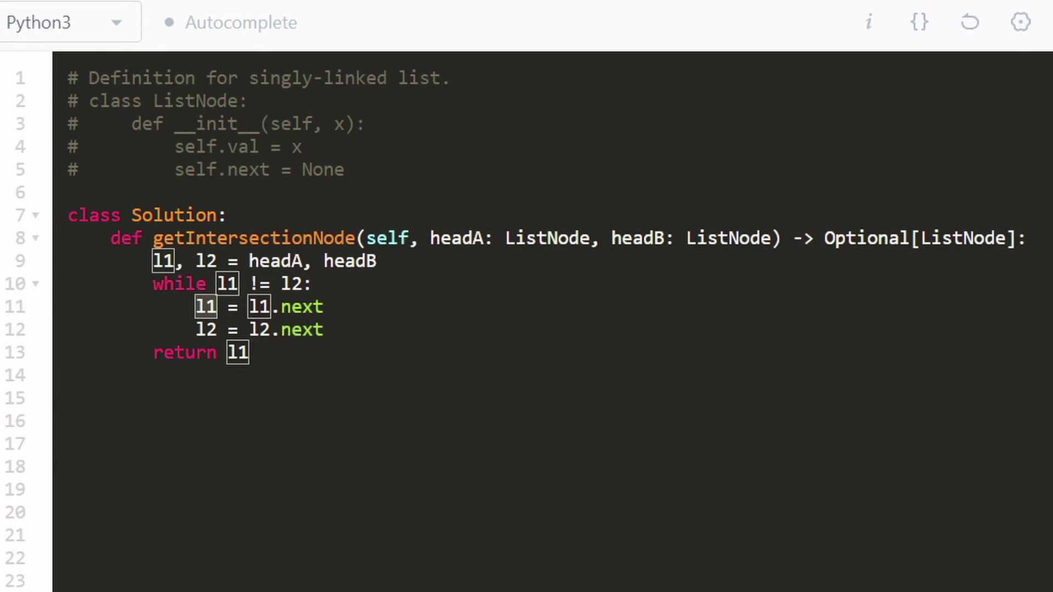
{"action": "key", "text": "Up"}
{"action": "key", "text": "End"}
{"action": "key", "text": "Down"}
{"action": "key", "text": "Down"}
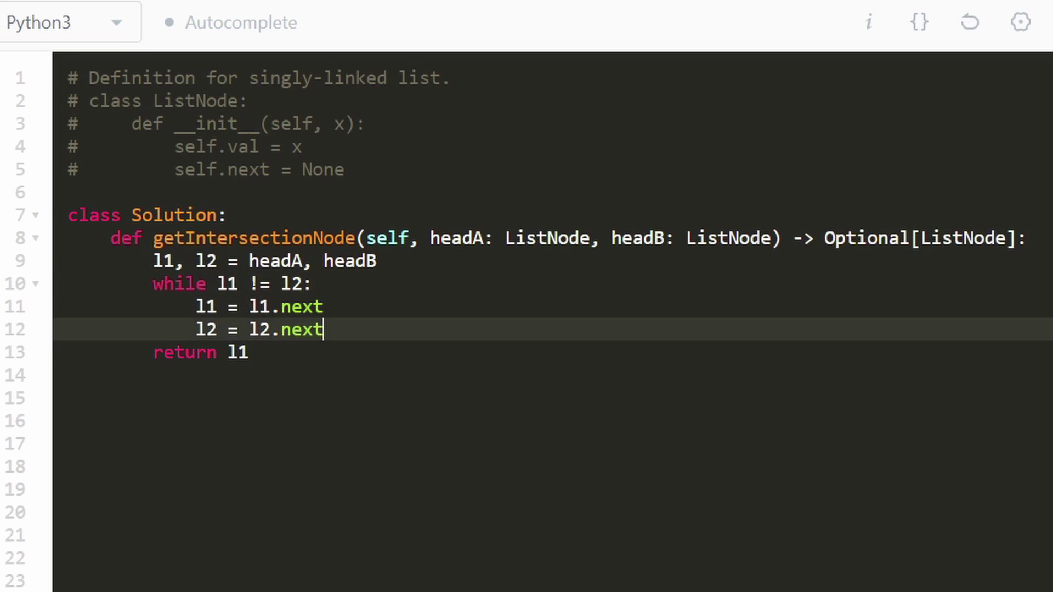
{"action": "key", "text": "Up"}
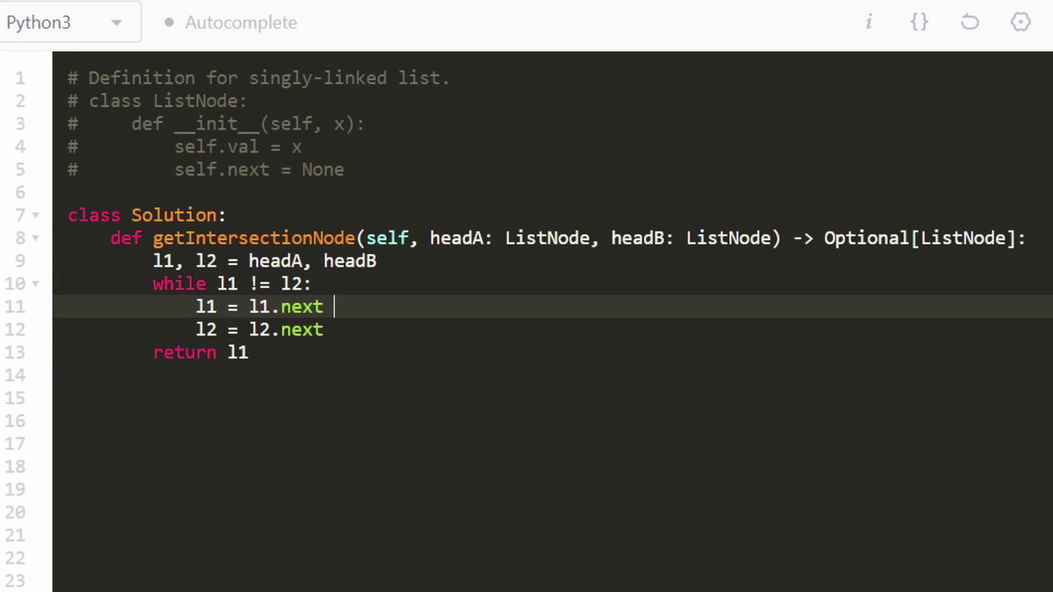
{"action": "type", "text": "if l1 el"}
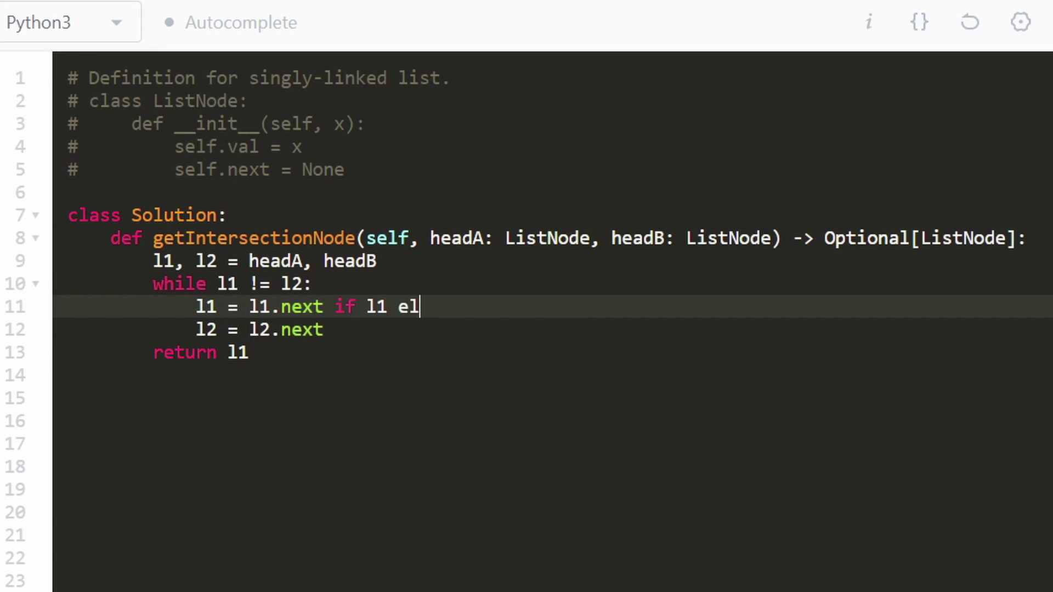
{"action": "type", "text": "se l2"}
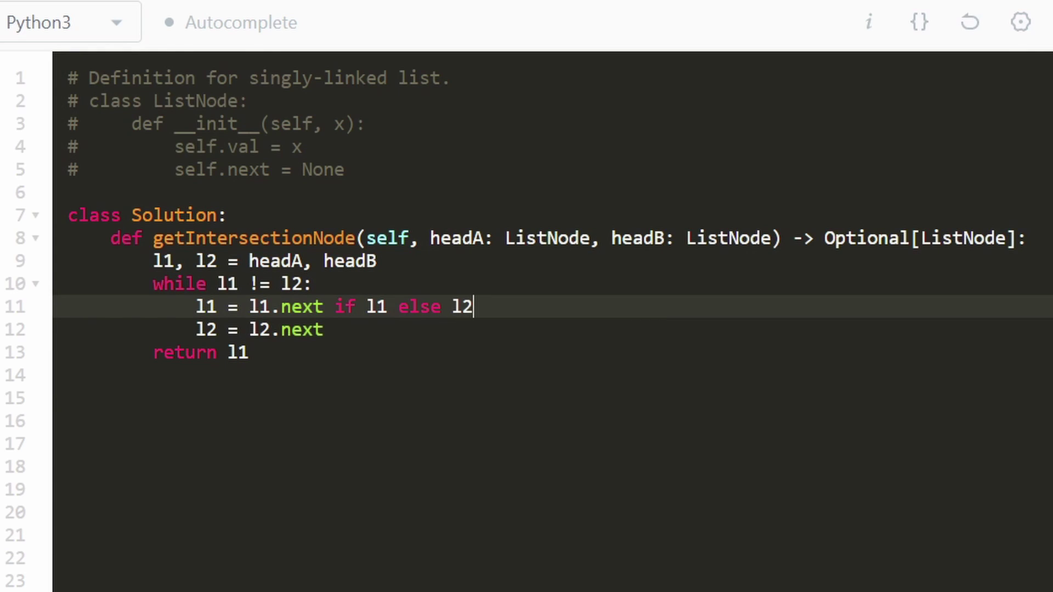
{"action": "key", "text": "shift+Left"}
{"action": "key", "text": "shift+Left"}
{"action": "key", "text": "shift+Left"}
{"action": "key", "text": "shift+Right"}
{"action": "key", "text": "shift+Right"}
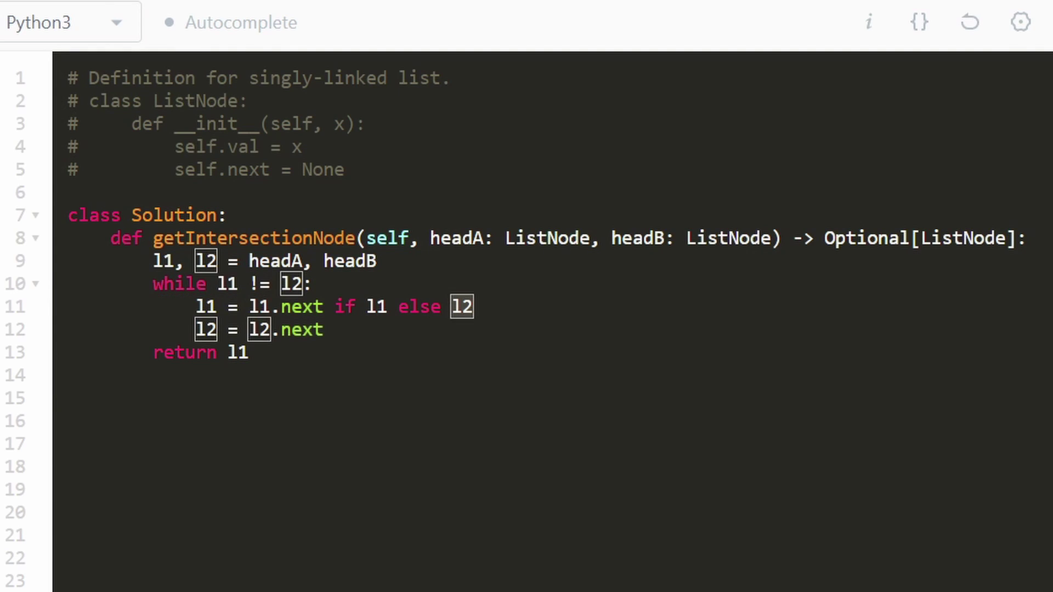
Point out headB in the signature and highlight the l2 advance line
{"action": "left_click", "coordinate": [665, 237]}
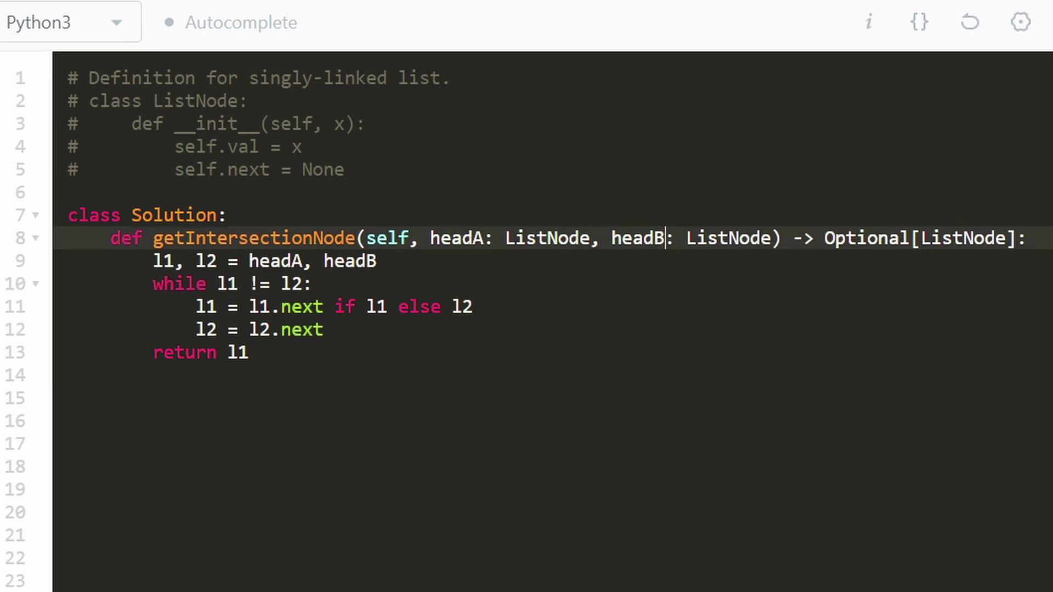
{"action": "left_click", "coordinate": [216, 329]}
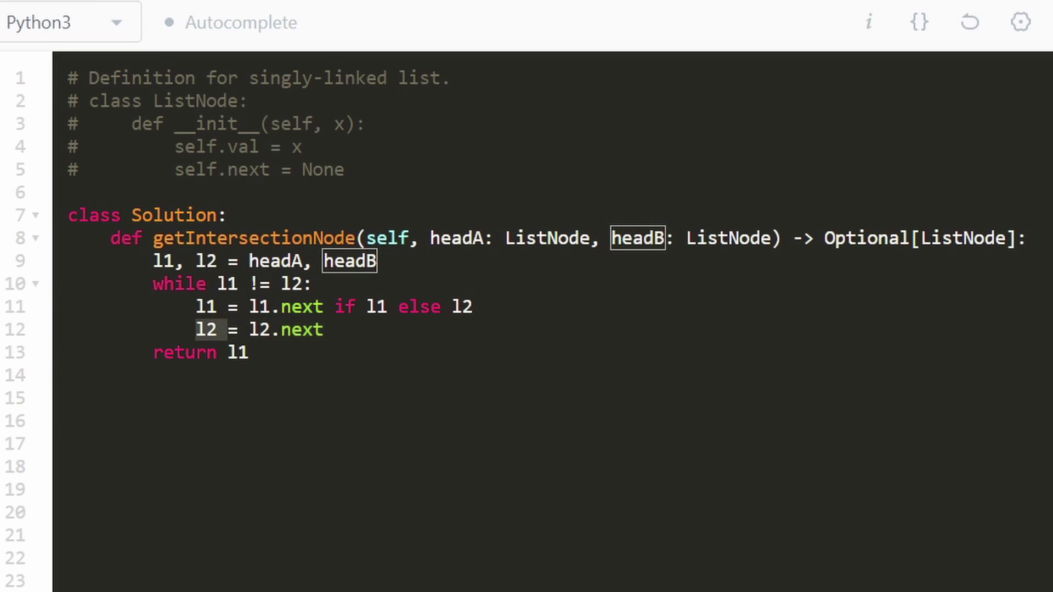
{"action": "key", "text": "shift+Left"}
{"action": "key", "text": "shift+Left"}
{"action": "key", "text": "shift+Left"}
{"action": "key", "text": "shift+Left"}
{"action": "key", "text": "shift+Left"}
{"action": "key", "text": "shift+Right"}
{"action": "key", "text": "shift+Right"}
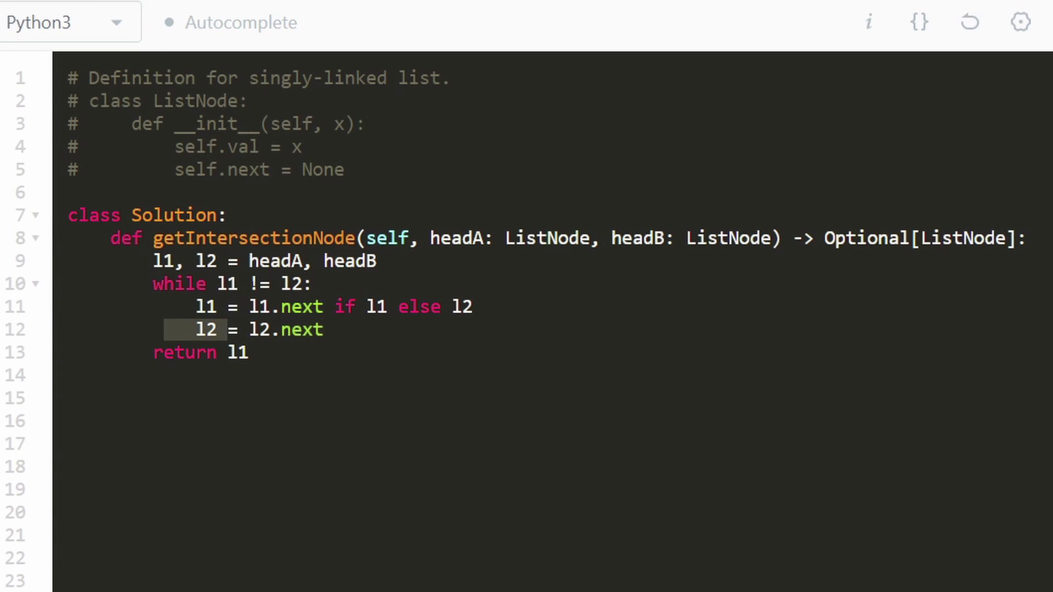
{"action": "key", "text": "End"}
{"action": "key", "text": "shift+Left"}
{"action": "key", "text": "shift+Left"}
{"action": "key", "text": "shift+Left"}
Replace l2 after else with headB, then move to the end of line 12
{"action": "left_click", "coordinate": [665, 238]}
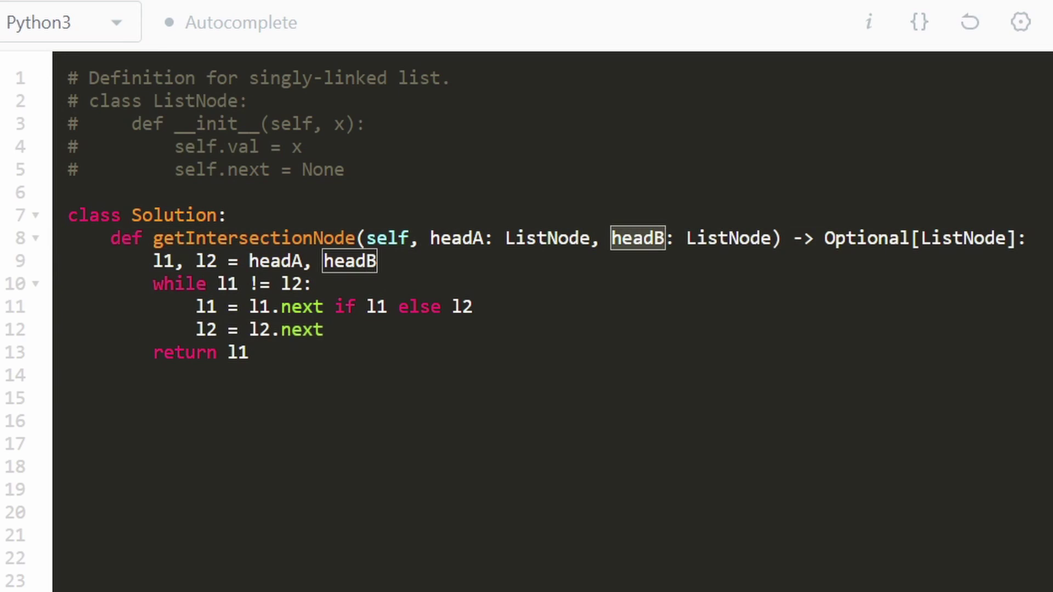
{"action": "key", "text": "Down"}
{"action": "key", "text": "Down"}
{"action": "key", "text": "Down"}
{"action": "key", "text": "End"}
{"action": "key", "text": "BackSpace"}
{"action": "key", "text": "BackSpace"}
{"action": "type", "text": "headB"}
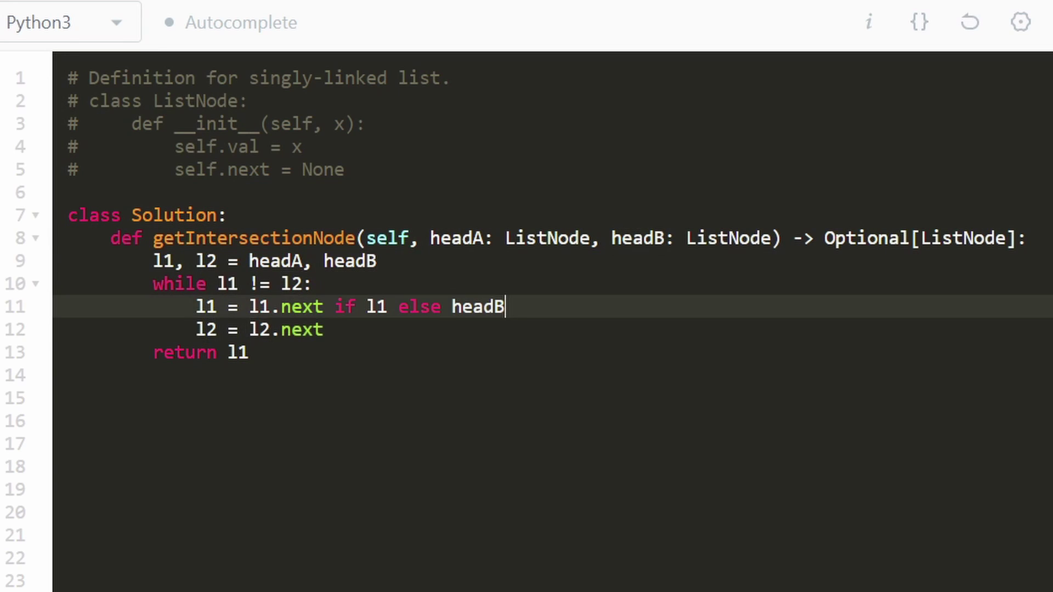
{"action": "key", "text": "Down"}
{"action": "key", "text": "Down"}
{"action": "key", "text": "Down"}
{"action": "key", "text": "Up"}
{"action": "key", "text": "Up"}
{"action": "key", "text": "End"}
{"action": "key", "text": "shift+Left"}
{"action": "key", "text": "shift+Left"}
{"action": "key", "text": "shift+Left"}
{"action": "key", "text": "shift+Left"}
{"action": "key", "text": "shift+Left"}
{"action": "key", "text": "shift+Left"}
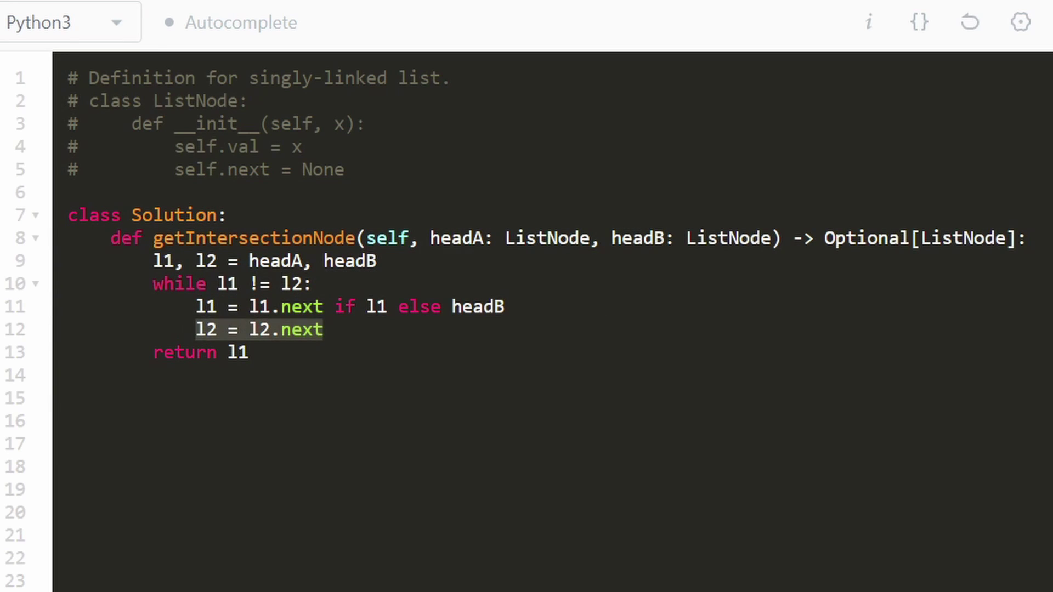
{"action": "key", "text": "End"}
{"action": "type", "text": "if l2 "}
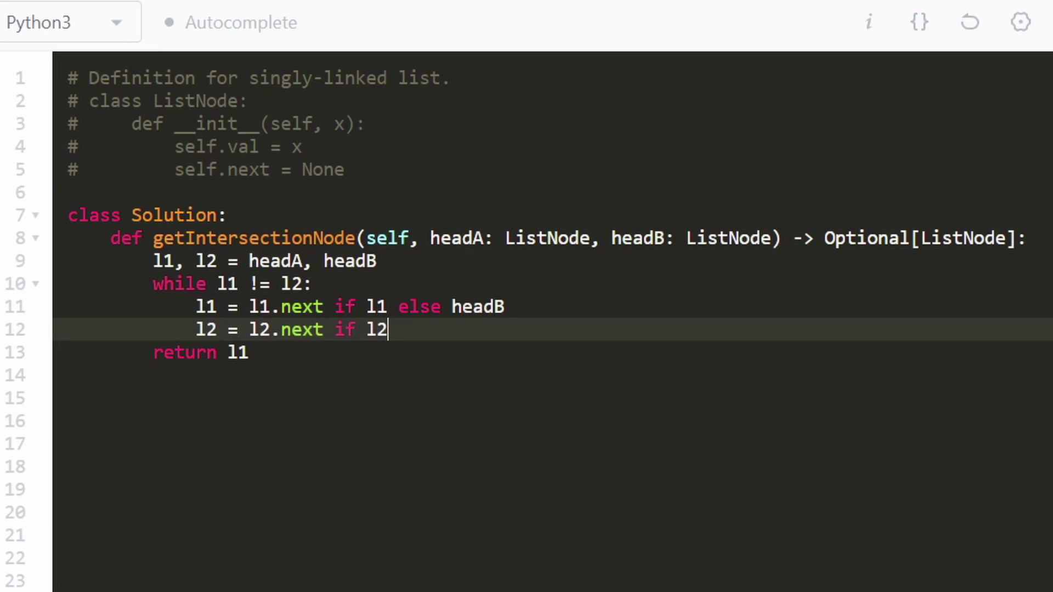
{"action": "type", "text": "else "}
{"action": "type", "text": "headA"}
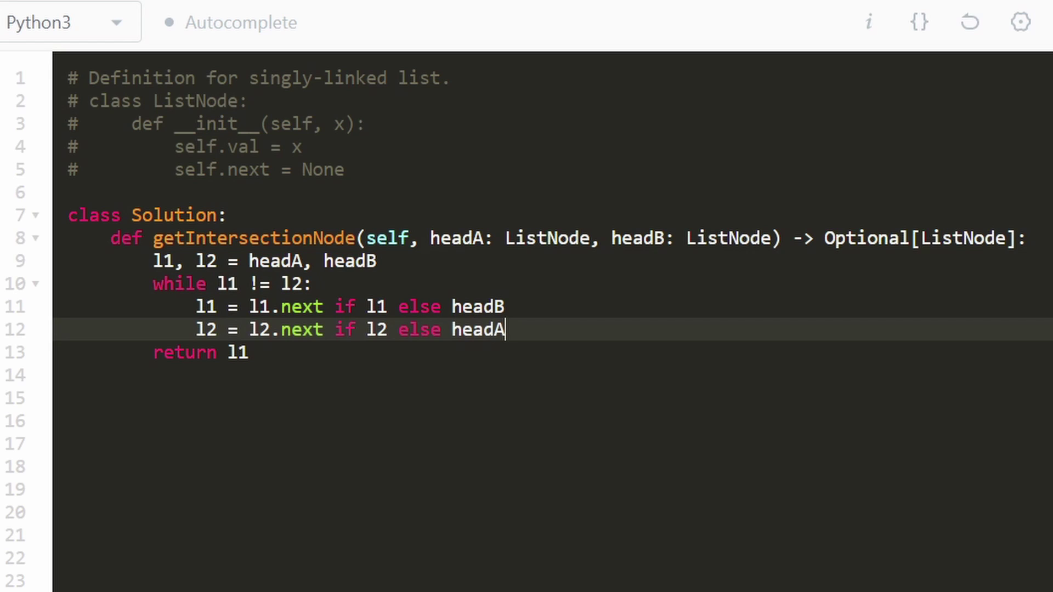